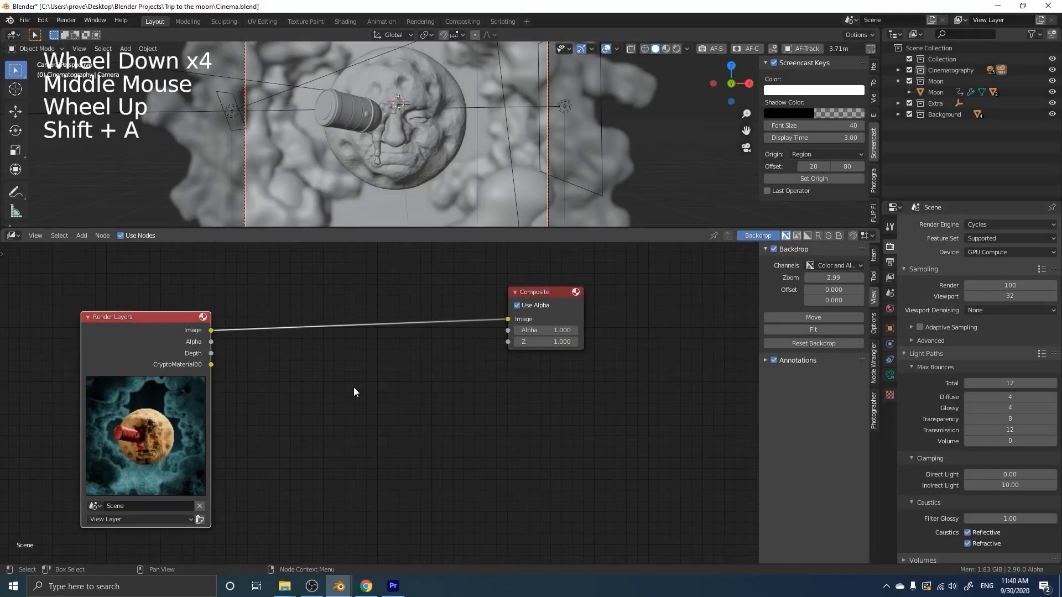
# Preview the Render Layers image in the backdrop and shrink the backdrop to a zoom of 0.58
pyautogui.keyDown('ctrl'); pyautogui.keyDown('shift'); pyautogui.click(175, 348); pyautogui.keyUp('shift'); pyautogui.keyUp('ctrl')
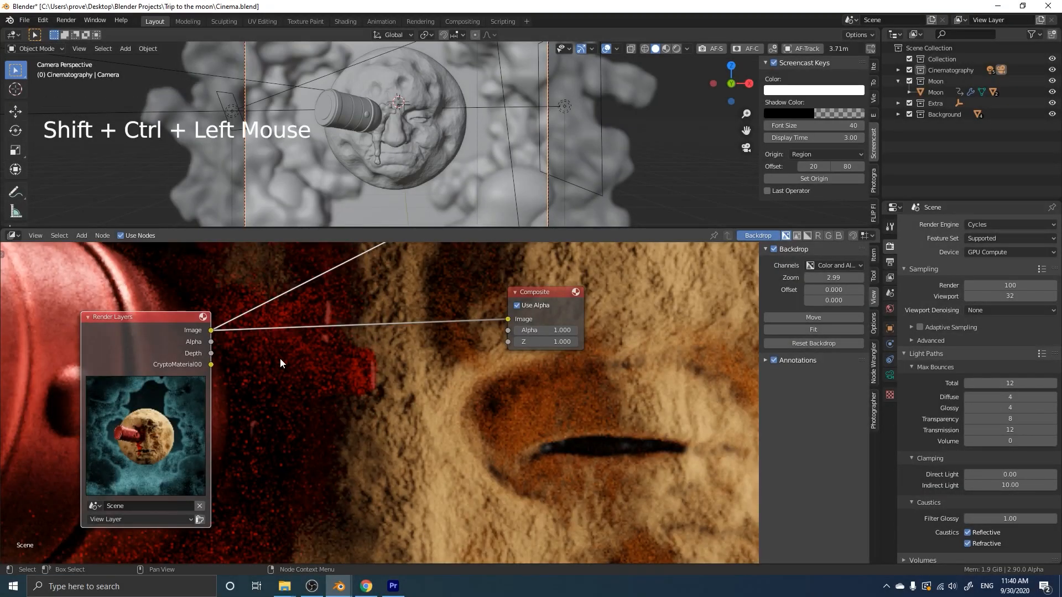
pyautogui.press('v')
pyautogui.press('v')
pyautogui.press('v')
pyautogui.press('v')
pyautogui.press('v')
pyautogui.press('v')
pyautogui.press('v')
pyautogui.press('v')
pyautogui.press('v')
pyautogui.press('v')
pyautogui.press('v')
pyautogui.press('v')
pyautogui.press('v')
pyautogui.press('v')
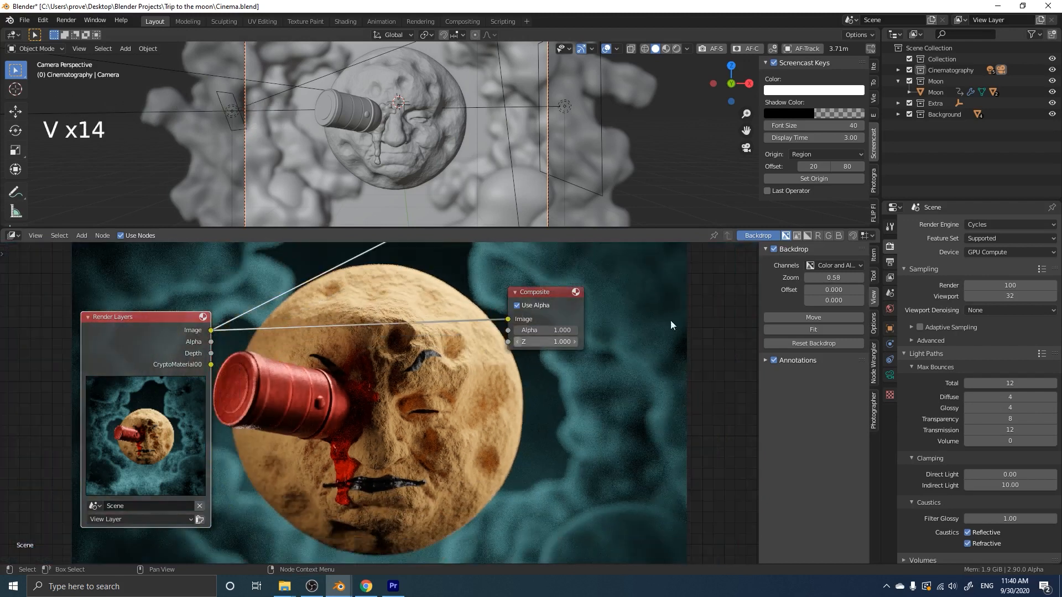
# Toggle the backdrop off and on again, and zoom it in and back out
pyautogui.click(873, 257)
pyautogui.click(873, 297)
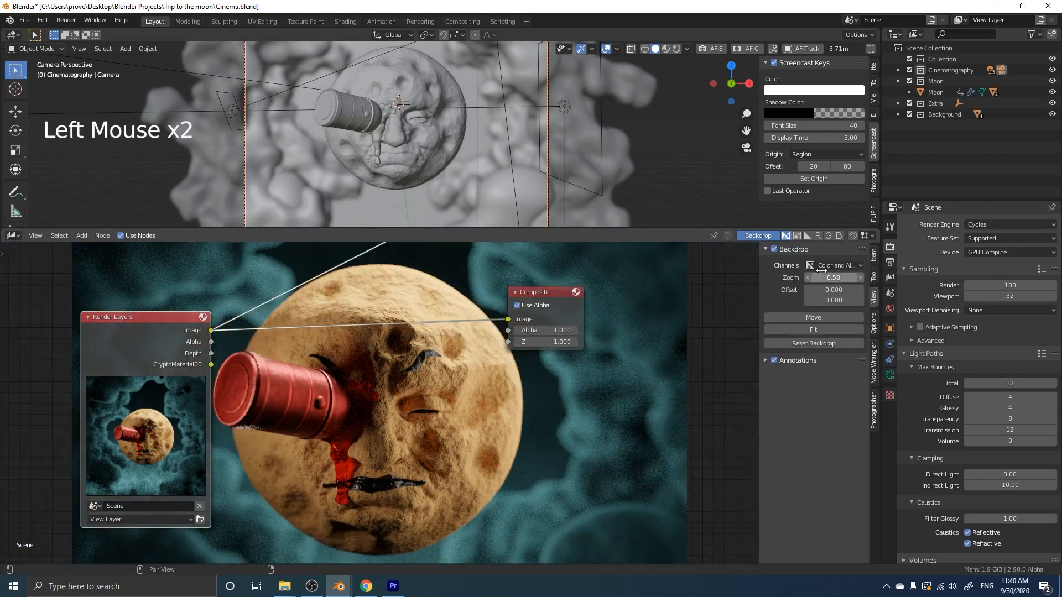
pyautogui.click(775, 250)
pyautogui.click(776, 250)
pyautogui.moveTo(397, 372); pyautogui.dragTo(349, 398, button='middle')
pyautogui.hotkey('alt', 'v')
pyautogui.hotkey('alt', 'v')
pyautogui.hotkey('alt', 'v')
pyautogui.hotkey('alt', 'v')
pyautogui.hotkey('alt', 'v')
pyautogui.hotkey('alt', 'v')
pyautogui.press('v')
pyautogui.press('v')
pyautogui.press('v')
pyautogui.press('v')
pyautogui.press('v')
pyautogui.press('v')
# Add a Hue Saturation Value node on the link between the Render Layers and Composite nodes
pyautogui.scroll(4, 350, 399)
pyautogui.hotkey('shift', 'a')
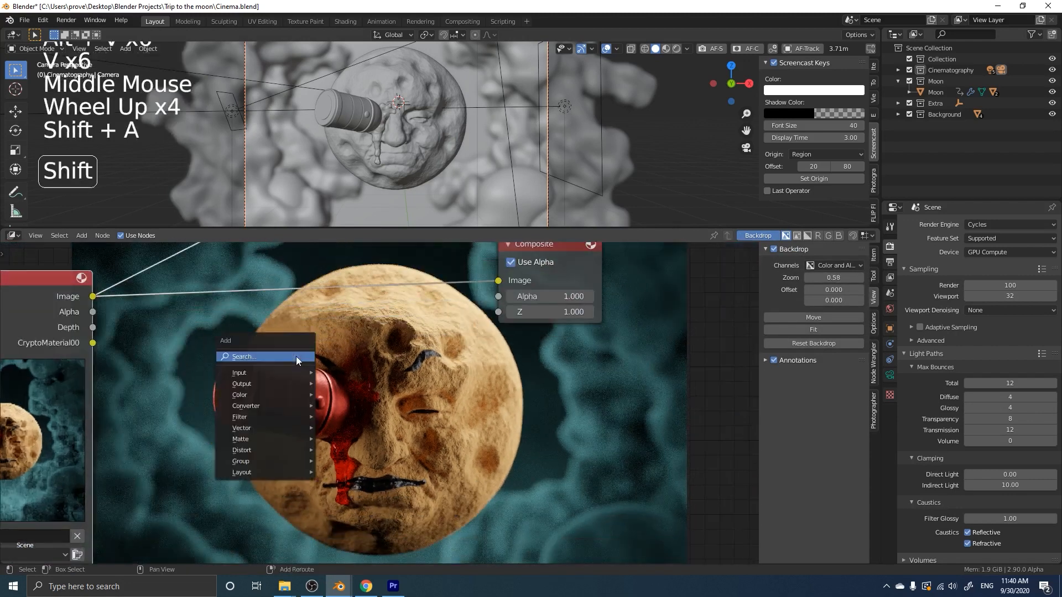
pyautogui.write('hue')
pyautogui.click(332, 386)
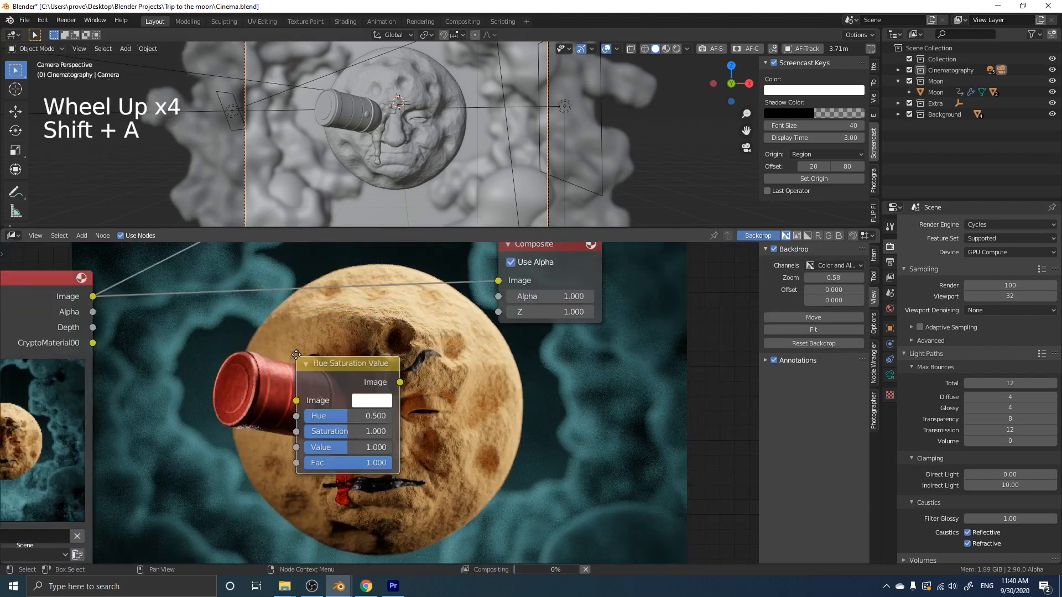
pyautogui.click(210, 247)
pyautogui.scroll(4, 250, 302)
pyautogui.moveTo(250, 302); pyautogui.dragTo(279, 395, button='middle')
pyautogui.scroll(4, 279, 395)
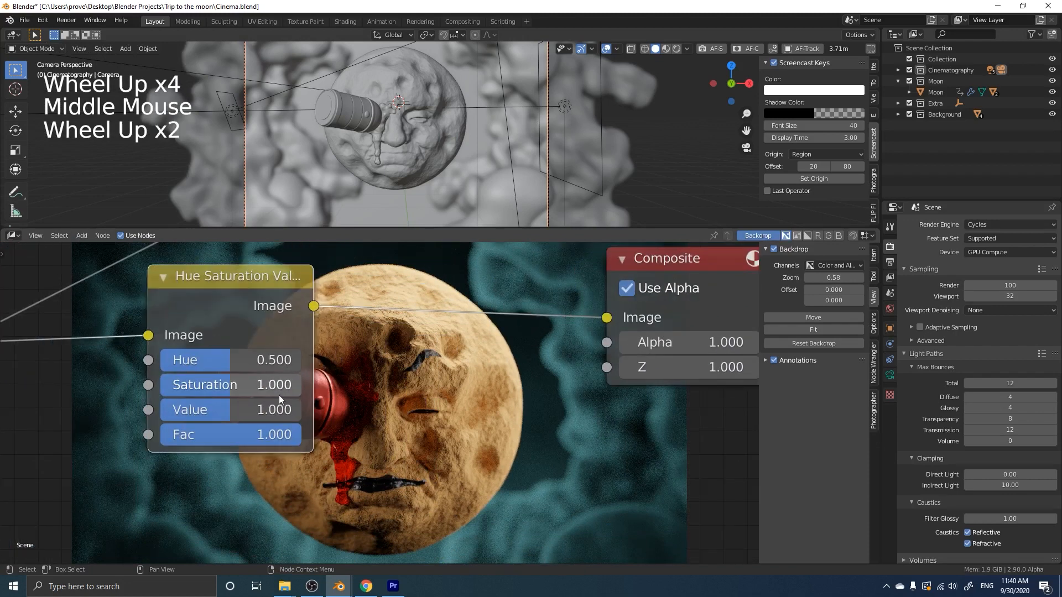
# Preview the Hue Saturation Value node in the backdrop and set its Saturation to 0
pyautogui.keyDown('ctrl'); pyautogui.keyDown('shift'); pyautogui.click(230, 293); pyautogui.keyUp('shift'); pyautogui.keyUp('ctrl')
pyautogui.scroll(2, 230, 293)
pyautogui.scroll(2, 228, 290)
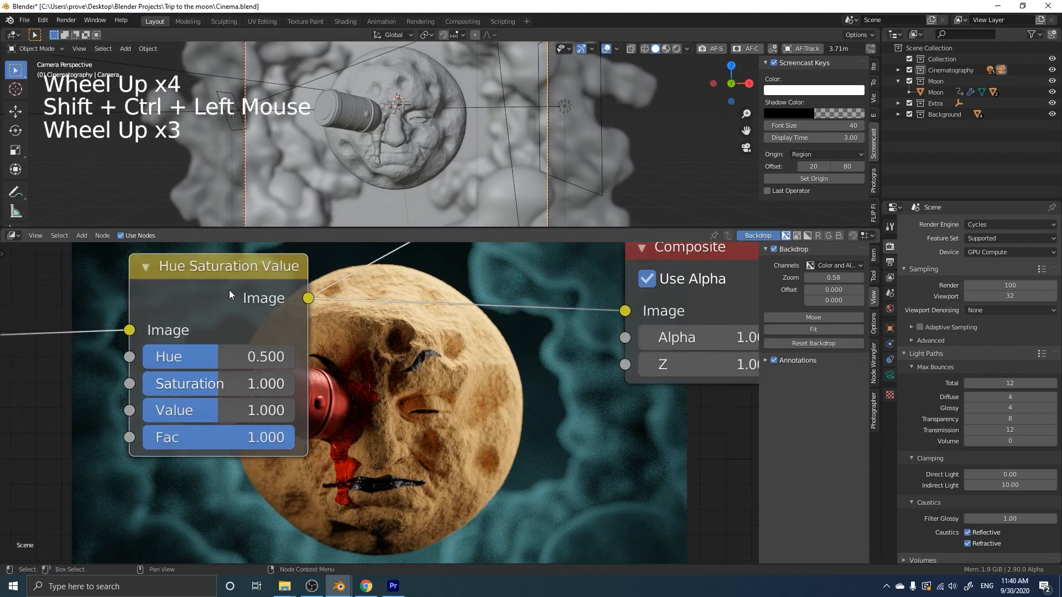
pyautogui.moveTo(237, 384); pyautogui.dragTo(188, 384)
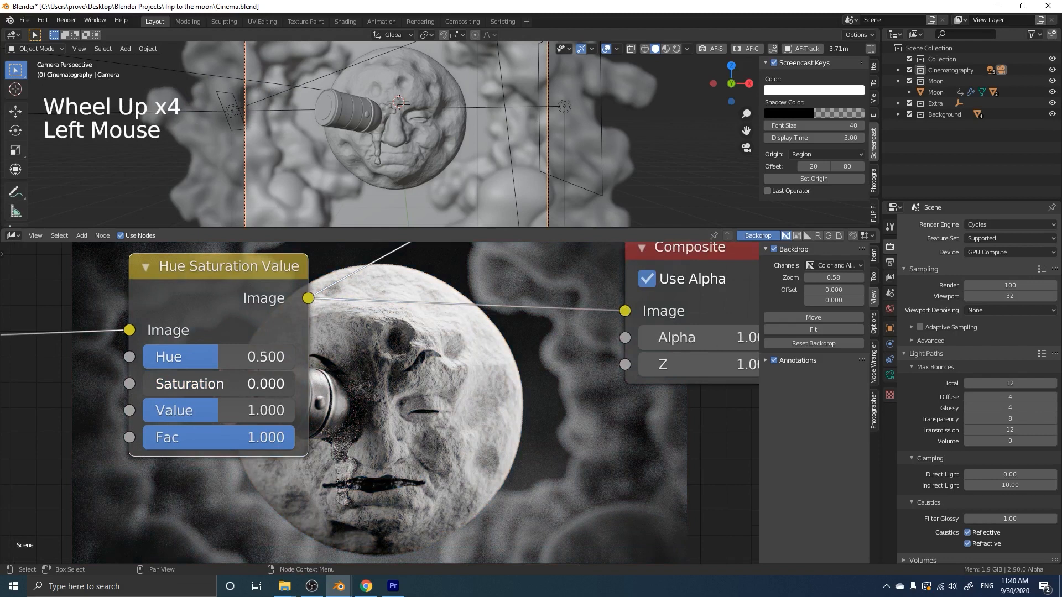
# Insert a Denoise node between the Render Layers and Hue Saturation Value nodes
pyautogui.scroll(-5, 270, 394)
pyautogui.moveTo(270, 393); pyautogui.dragTo(336, 284, button='middle')
pyautogui.hotkey('shift', 'a')
pyautogui.write('den')
pyautogui.press('Return')
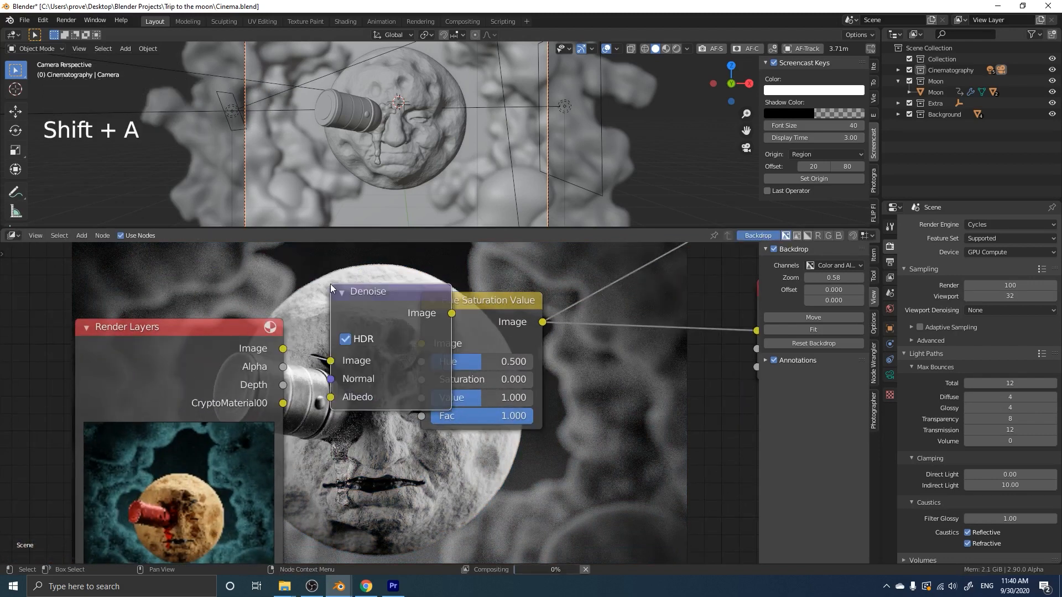
pyautogui.click(330, 284)
pyautogui.scroll(7, 330, 284)
pyautogui.moveTo(330, 283); pyautogui.dragTo(298, 356, button='middle')
pyautogui.scroll(2, 297, 356)
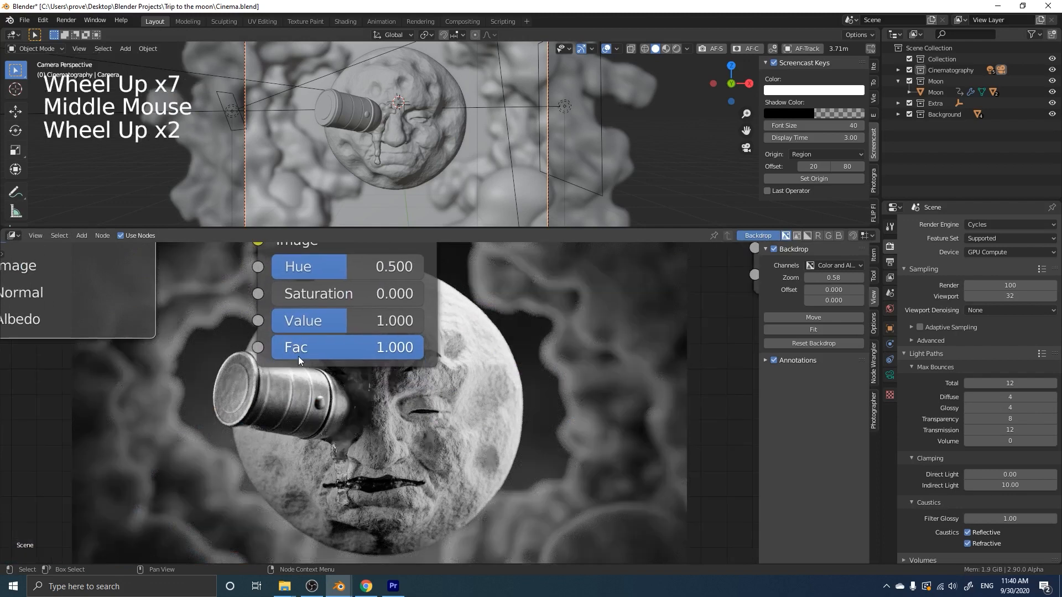
# Shrink the backdrop to a zoom of 0.40 and move the Render Layers node lower than the Denoise node
pyautogui.scroll(-7, 353, 374)
pyautogui.moveTo(353, 374)
pyautogui.mouseDown(button='middle')
pyautogui.moveTo(285, 389)
pyautogui.moveTo(340, 387)
pyautogui.mouseUp(button='middle')
pyautogui.press('v')
pyautogui.press('v')
pyautogui.press('v')
pyautogui.scroll(-8, 284, 389)
pyautogui.scroll(2, 164, 327)
pyautogui.click(164, 327)
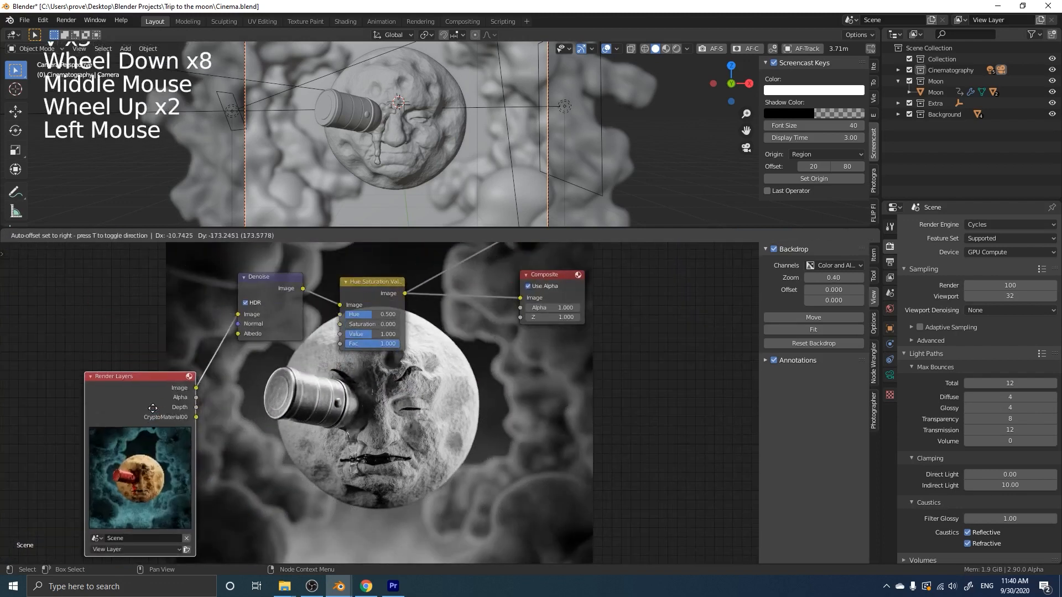
# Add a Cryptomatte node and connect the Render Layers CryptoMaterial00 output to its Crypto 00 input
pyautogui.scroll(-1, 163, 328)
pyautogui.moveTo(164, 327); pyautogui.dragTo(298, 353, button='middle')
pyautogui.scroll(3, 298, 353)
pyautogui.scroll(3, 297, 352)
pyautogui.hotkey('shift', 'a')
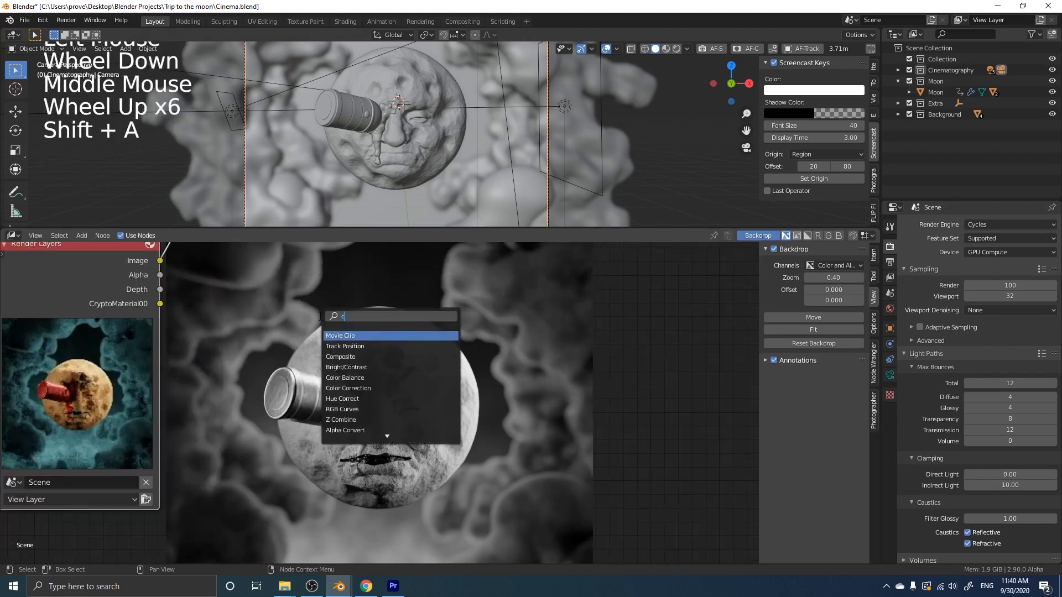
pyautogui.press('Return')
pyautogui.click(320, 316)
pyautogui.moveTo(157, 304); pyautogui.dragTo(325, 447)
# Cycle the preview through the Cryptomatte node's outputs until Pick is shown in the backdrop
pyautogui.keyDown('ctrl'); pyautogui.keyDown('shift'); pyautogui.click(357, 346); pyautogui.keyUp('shift'); pyautogui.keyUp('ctrl')
pyautogui.keyDown('ctrl'); pyautogui.keyDown('shift'); pyautogui.click(357, 347); pyautogui.keyUp('shift'); pyautogui.keyUp('ctrl')
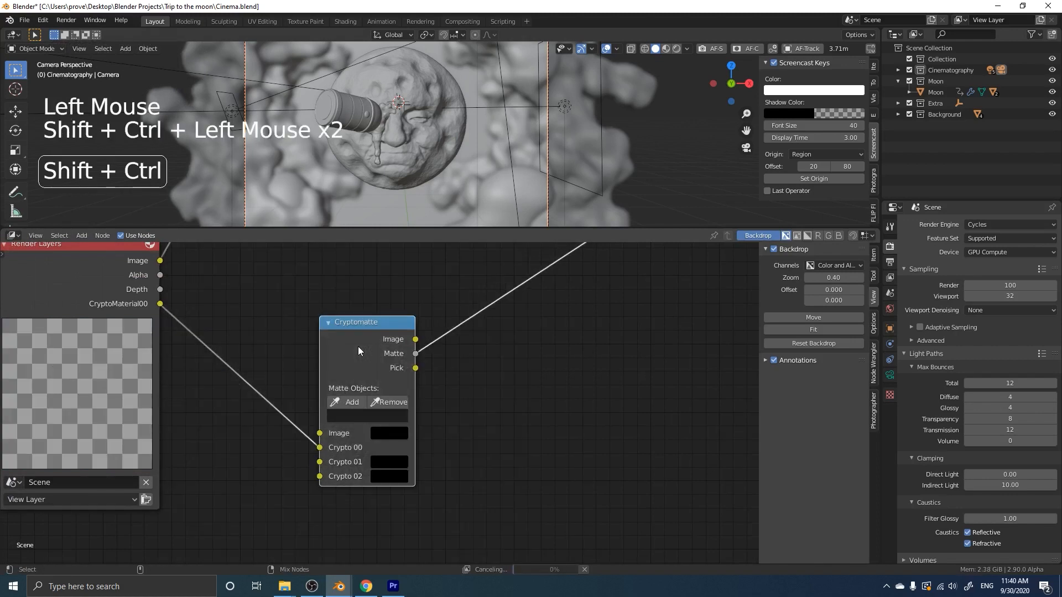
pyautogui.keyDown('ctrl'); pyautogui.keyDown('shift'); pyautogui.click(357, 346); pyautogui.keyUp('shift'); pyautogui.keyUp('ctrl')
pyautogui.keyDown('ctrl'); pyautogui.keyDown('shift'); pyautogui.click(357, 346); pyautogui.keyUp('shift'); pyautogui.keyUp('ctrl')
pyautogui.moveTo(299, 342); pyautogui.dragTo(291, 343, button='middle')
pyautogui.scroll(2, 288, 340)
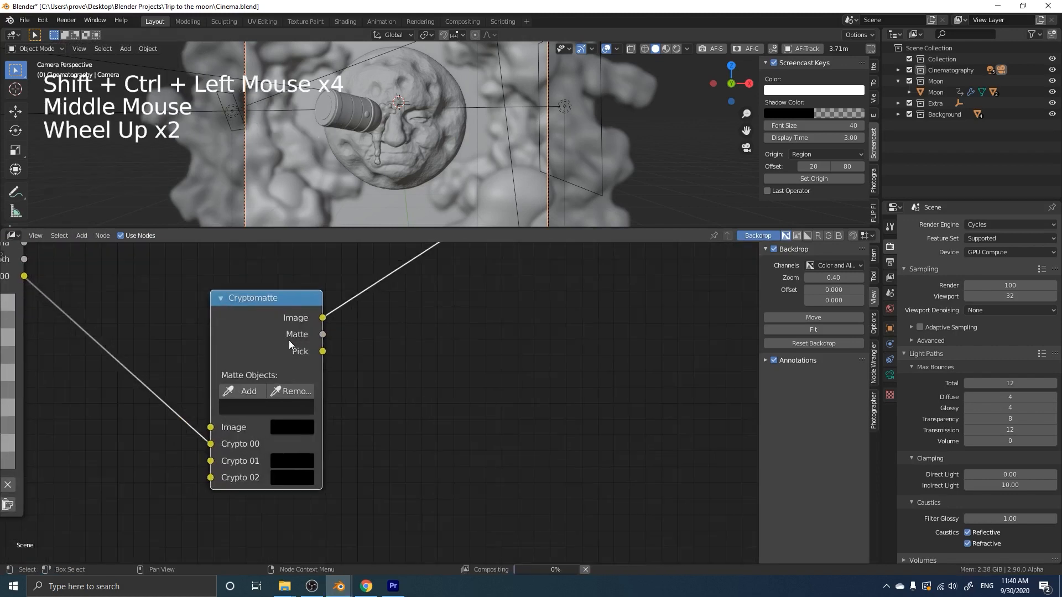
pyautogui.keyDown('ctrl'); pyautogui.keyDown('shift'); pyautogui.click(286, 331); pyautogui.keyUp('shift'); pyautogui.keyUp('ctrl')
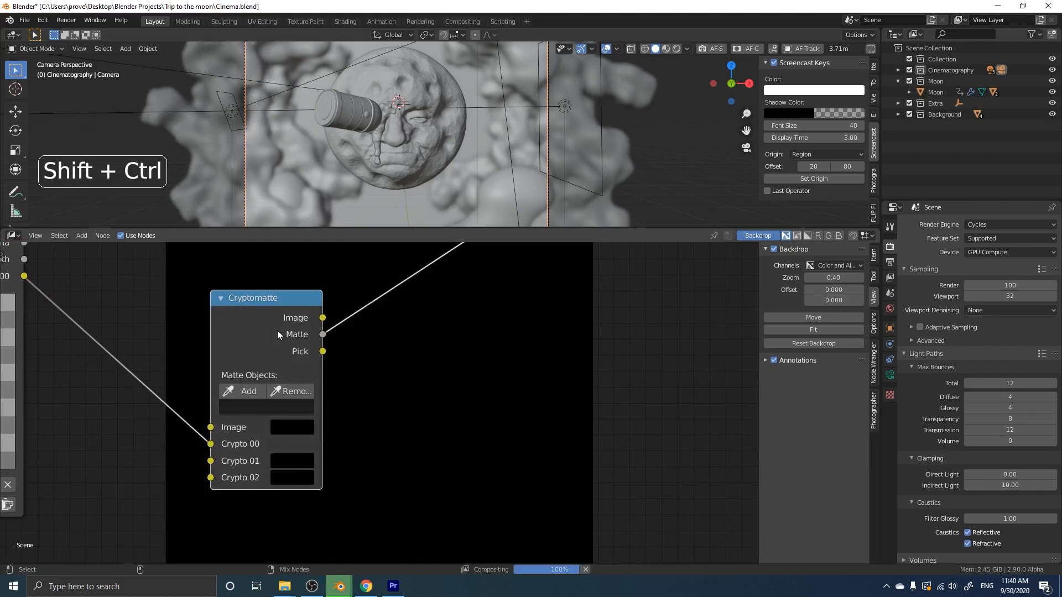
pyautogui.keyDown('ctrl'); pyautogui.keyDown('shift'); pyautogui.click(277, 330); pyautogui.keyUp('shift'); pyautogui.keyUp('ctrl')
pyautogui.scroll(3, 277, 330)
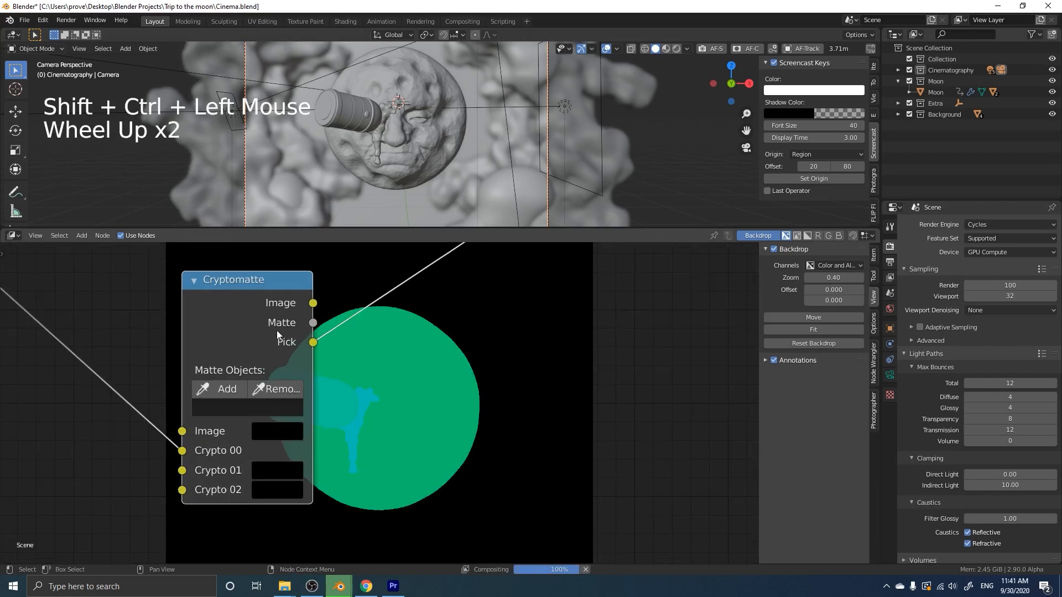
# Enlarge the backdrop to a zoom of 1.00 with the Cryptomatte node beside the picking area
pyautogui.moveTo(276, 330); pyautogui.dragTo(143, 315, button='middle')
pyautogui.hotkey('alt', 'v')
pyautogui.hotkey('alt', 'v')
pyautogui.hotkey('alt', 'v')
pyautogui.hotkey('alt', 'v')
pyautogui.hotkey('alt', 'v')
pyautogui.hotkey('alt', 'v')
pyautogui.hotkey('alt', 'v')
pyautogui.hotkey('alt', 'v')
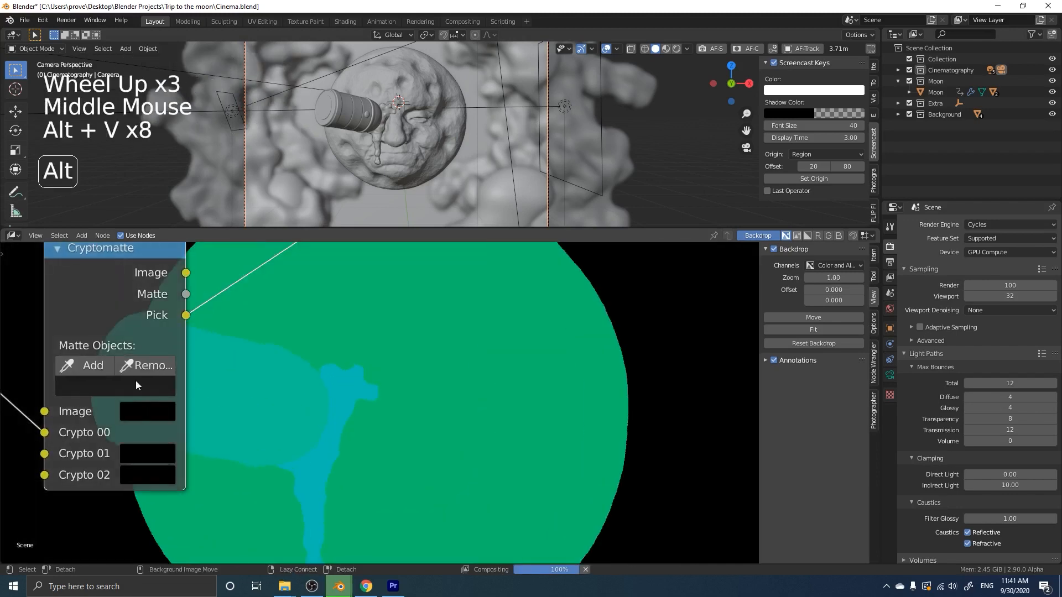
# Add the rocket in the moon's eye to the Cryptomatte matte objects and preview the Matte output
pyautogui.click(94, 365)
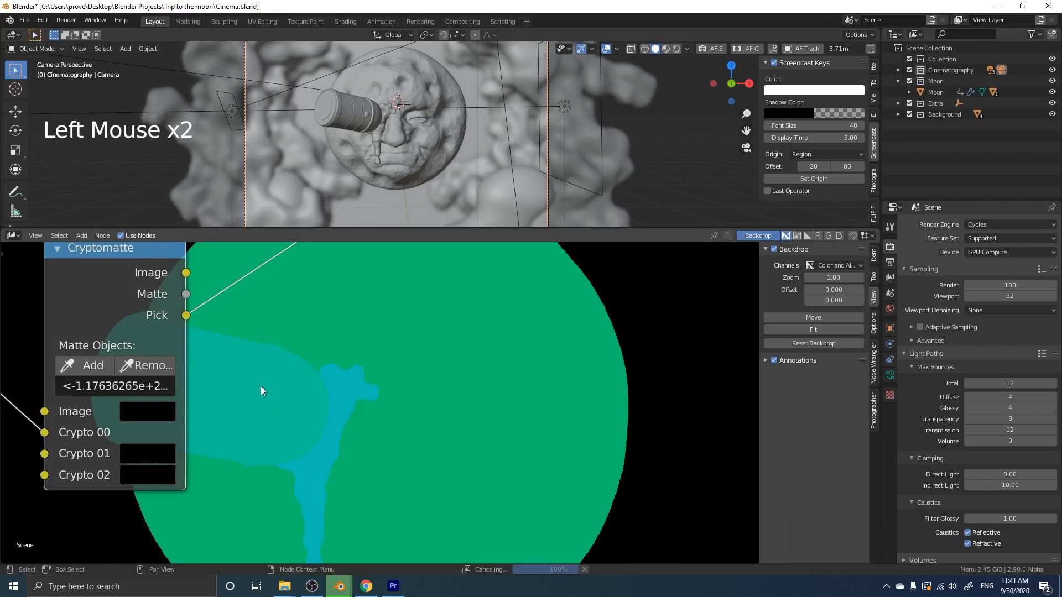
pyautogui.keyDown('ctrl'); pyautogui.keyDown('shift'); pyautogui.click(115, 292); pyautogui.keyUp('shift'); pyautogui.keyUp('ctrl')
pyautogui.keyDown('ctrl'); pyautogui.keyDown('shift'); pyautogui.click(115, 292); pyautogui.keyUp('shift'); pyautogui.keyUp('ctrl')
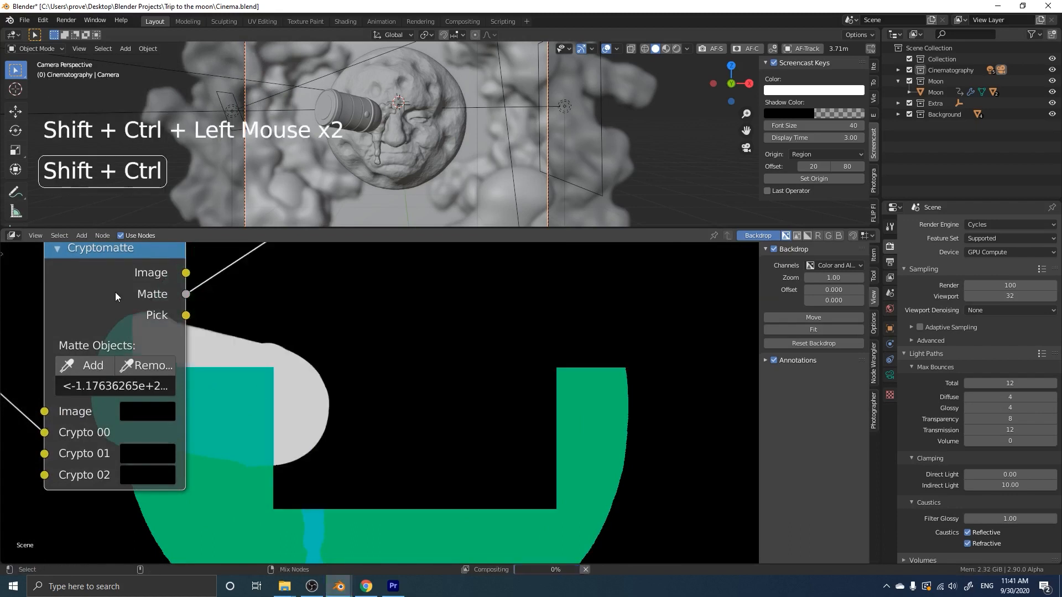
# Return to the Pick output, add the blood streak to the matte objects, and preview the Matte output
pyautogui.keyDown('ctrl'); pyautogui.keyDown('shift'); pyautogui.click(104, 352); pyautogui.keyUp('shift'); pyautogui.keyUp('ctrl')
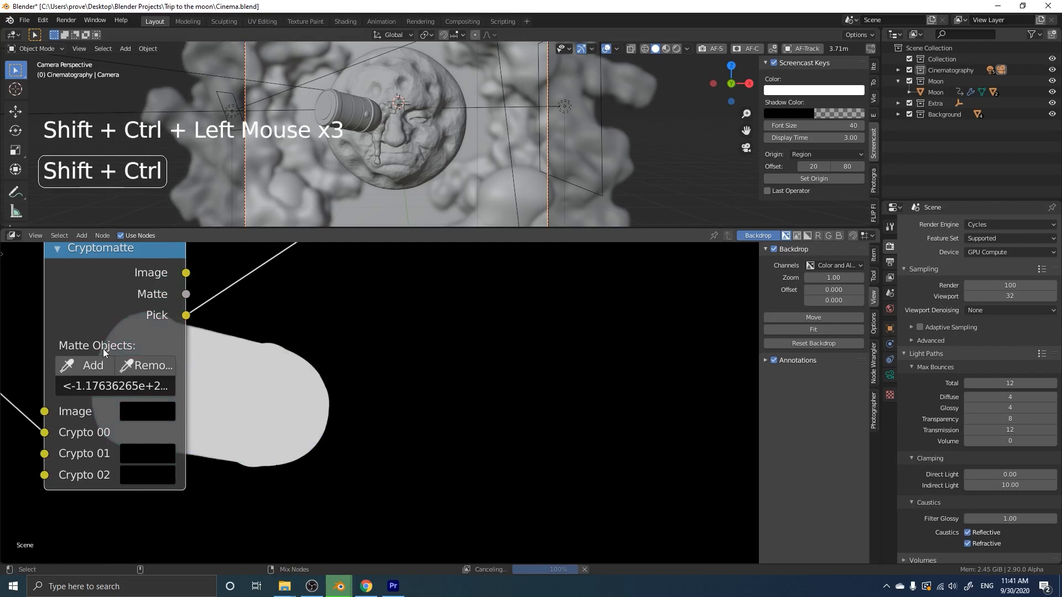
pyautogui.click(94, 365)
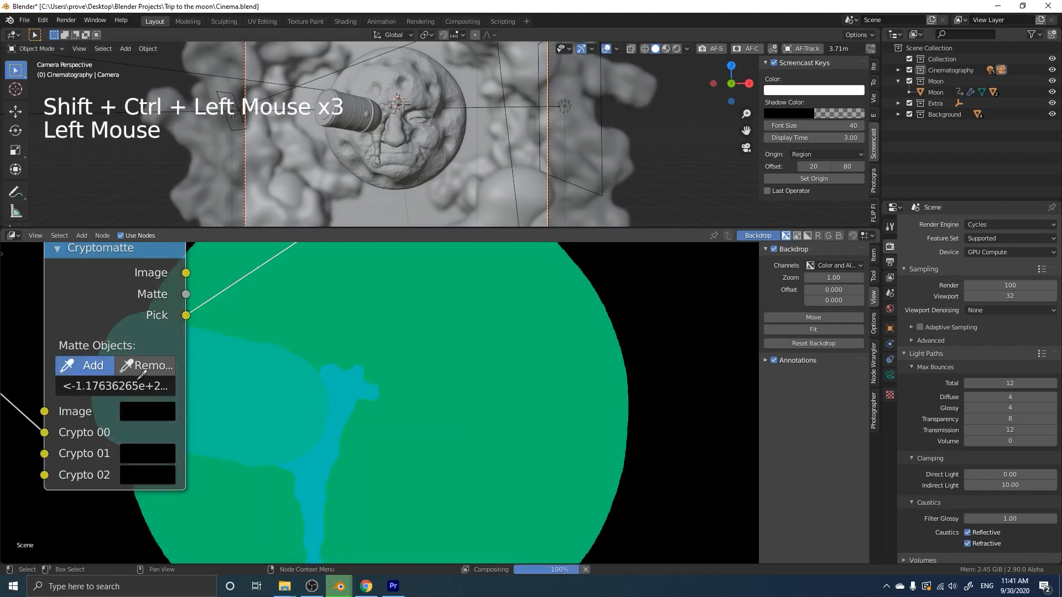
pyautogui.click(274, 437)
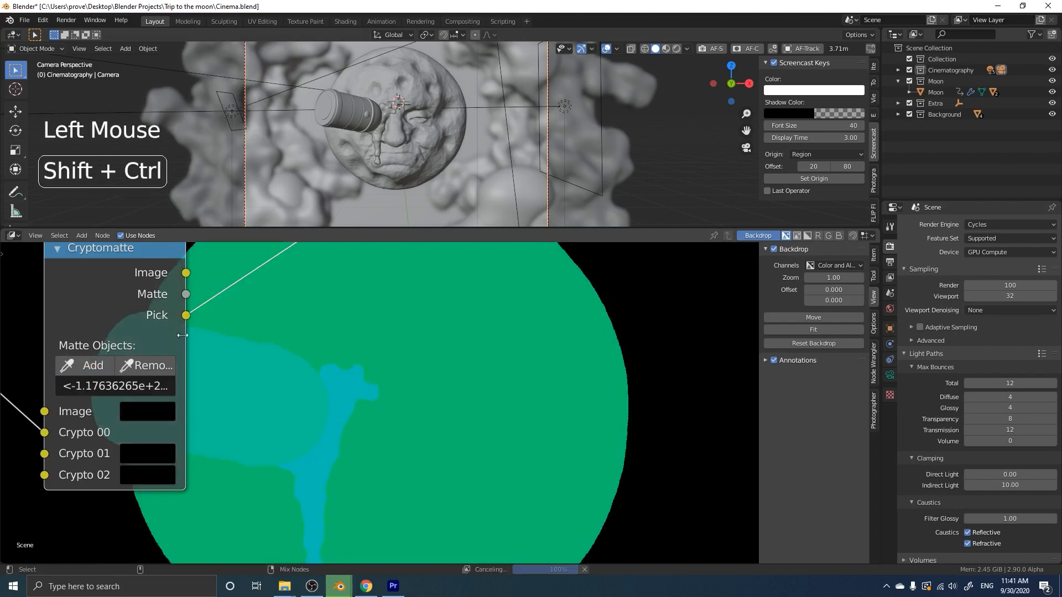
pyautogui.keyDown('ctrl'); pyautogui.keyDown('shift'); pyautogui.click(147, 308); pyautogui.keyUp('shift'); pyautogui.keyUp('ctrl')
pyautogui.keyDown('ctrl'); pyautogui.keyDown('shift'); pyautogui.click(140, 309); pyautogui.keyUp('shift'); pyautogui.keyUp('ctrl')
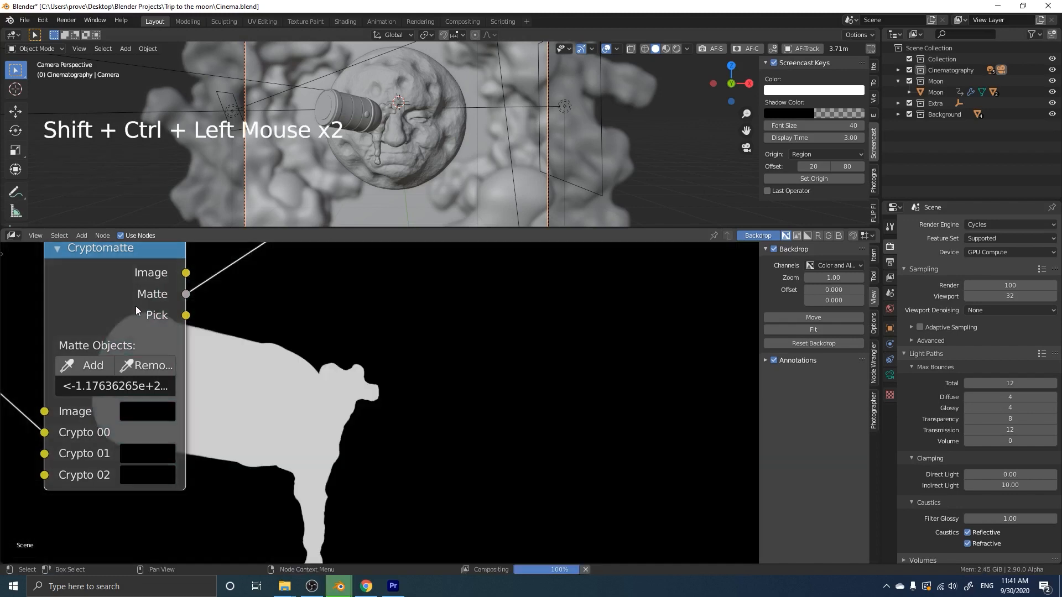
# Remove the blood streak from the matte objects using the Pick output, and preview the Matte output again
pyautogui.keyDown('ctrl'); pyautogui.keyDown('shift'); pyautogui.click(138, 319); pyautogui.keyUp('shift'); pyautogui.keyUp('ctrl')
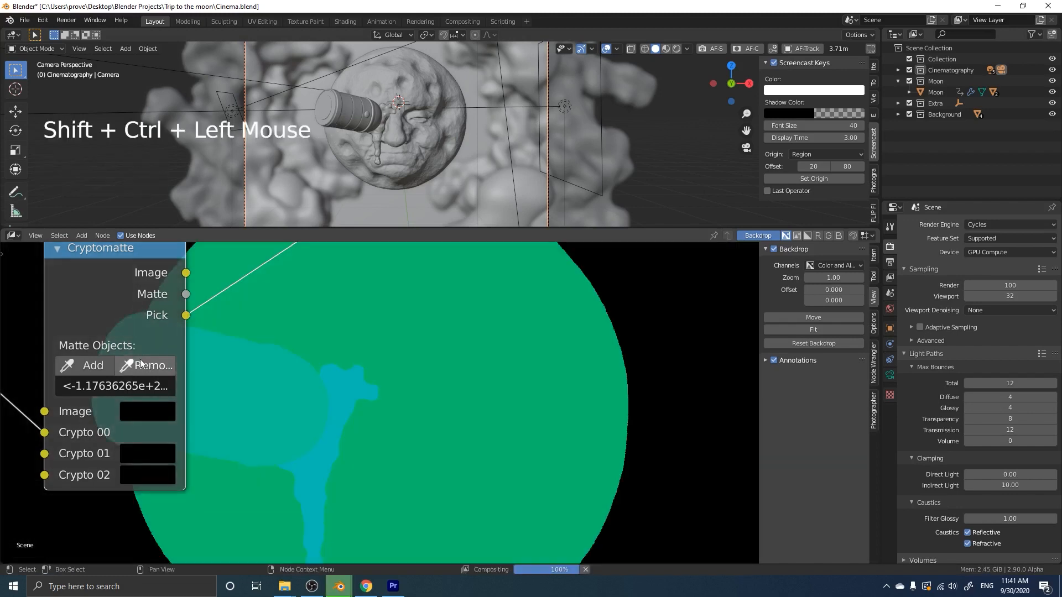
pyautogui.click(144, 363)
pyautogui.click(315, 460)
pyautogui.keyDown('ctrl'); pyautogui.keyDown('shift'); pyautogui.click(126, 300); pyautogui.keyUp('shift'); pyautogui.keyUp('ctrl')
pyautogui.keyDown('ctrl'); pyautogui.keyDown('shift'); pyautogui.click(126, 297); pyautogui.keyUp('shift'); pyautogui.keyUp('ctrl')
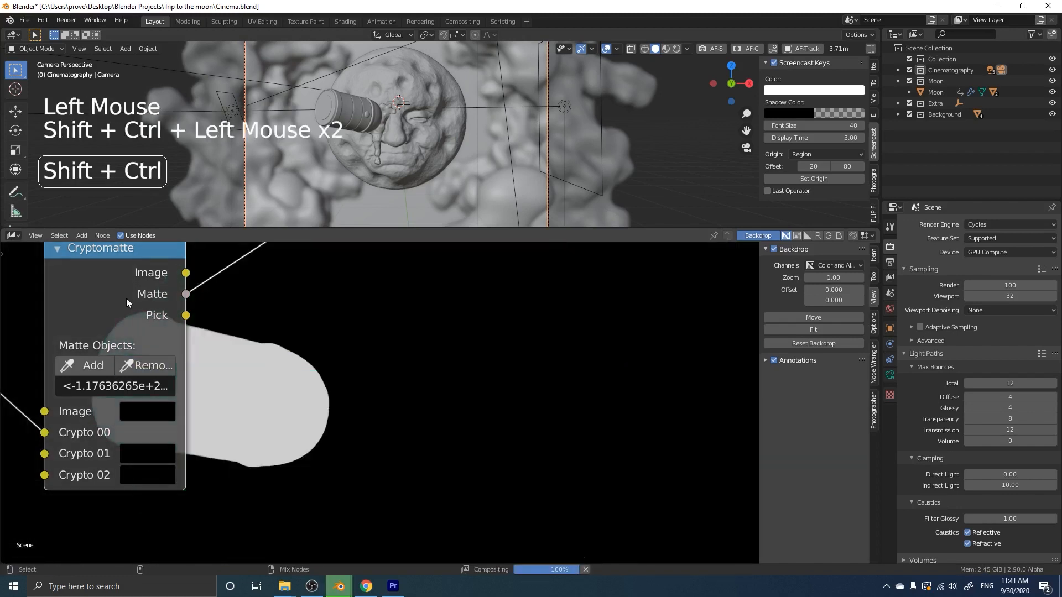
# Reposition the Cryptomatte node to the lower right of the Render Layers node
pyautogui.scroll(-4, 125, 298)
pyautogui.scroll(-6, 268, 352)
pyautogui.moveTo(269, 352); pyautogui.dragTo(247, 408, button='middle')
pyautogui.scroll(-3, 261, 399)
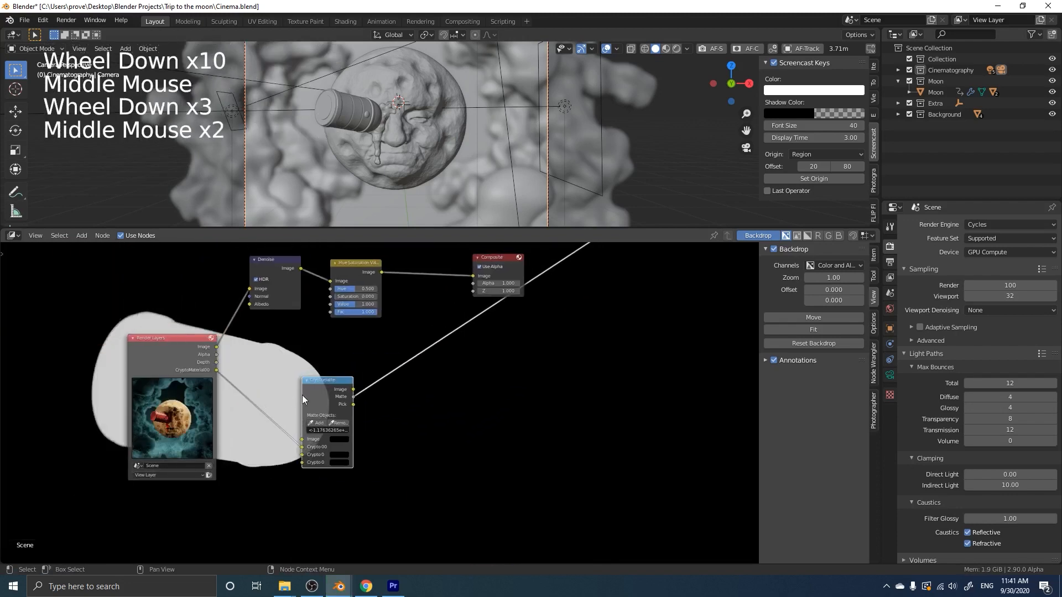
pyautogui.moveTo(324, 379); pyautogui.dragTo(303, 399)
pyautogui.scroll(-2, 360, 415)
# Add a Mix node to the right of the Cryptomatte node, below the Composite node
pyautogui.moveTo(360, 415); pyautogui.dragTo(279, 442, button='middle')
pyautogui.scroll(3, 332, 371)
pyautogui.hotkey('shift', 'a')
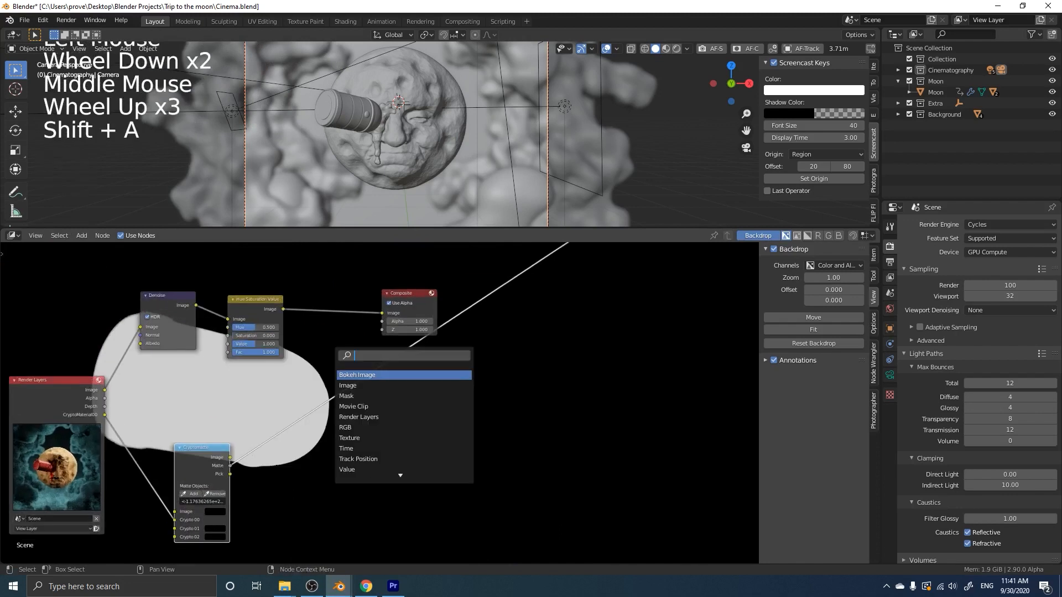
pyautogui.write('mi')
pyautogui.press('Return')
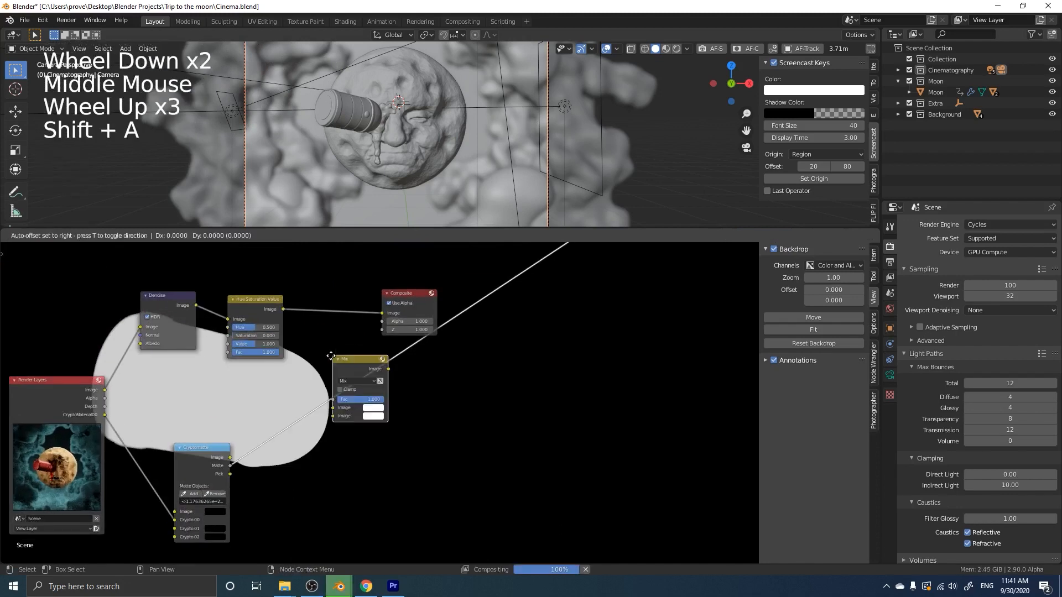
pyautogui.click(359, 411)
pyautogui.moveTo(359, 412); pyautogui.dragTo(359, 413)
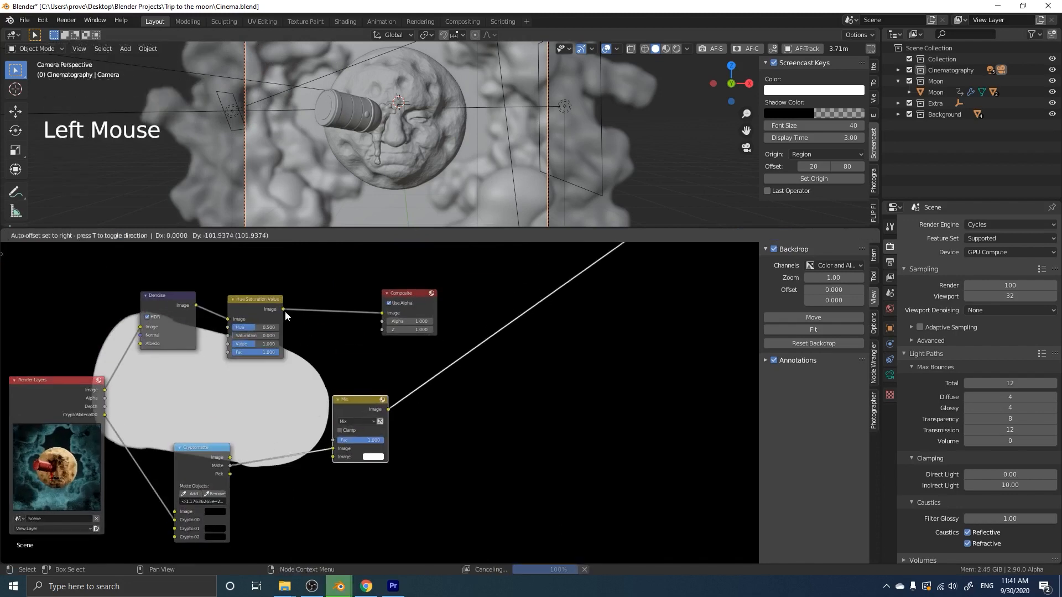
# Connect the Hue Saturation Value image to the Mix node's first Image input and Matte to Fac, and preview the Mix
pyautogui.scroll(3, 283, 309)
pyautogui.moveTo(320, 460); pyautogui.dragTo(284, 449)
pyautogui.moveTo(256, 284); pyautogui.dragTo(330, 462)
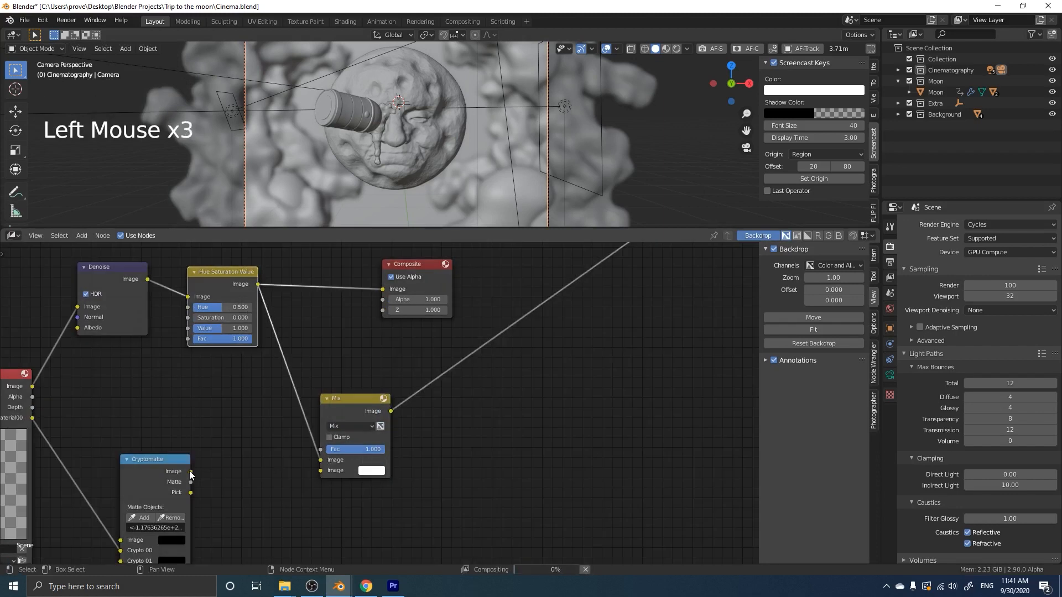
pyautogui.moveTo(191, 483); pyautogui.dragTo(323, 449)
pyautogui.keyDown('ctrl'); pyautogui.keyDown('shift'); pyautogui.click(352, 400); pyautogui.keyUp('shift'); pyautogui.keyUp('ctrl')
# Compare the Cryptomatte node's Matte output with the Mix node's result in the backdrop
pyautogui.moveTo(356, 346); pyautogui.dragTo(356, 344, button='middle')
pyautogui.scroll(5, 357, 343)
pyautogui.scroll(-5, 296, 411)
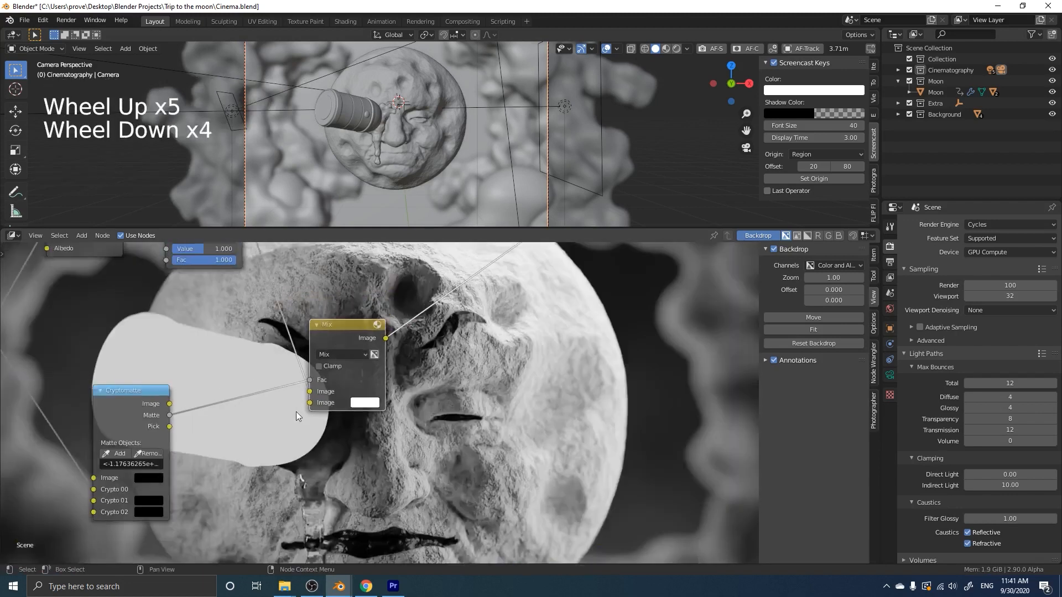
pyautogui.moveTo(296, 412); pyautogui.dragTo(314, 443, button='middle')
pyautogui.scroll(1, 314, 442)
pyautogui.scroll(2, 314, 442)
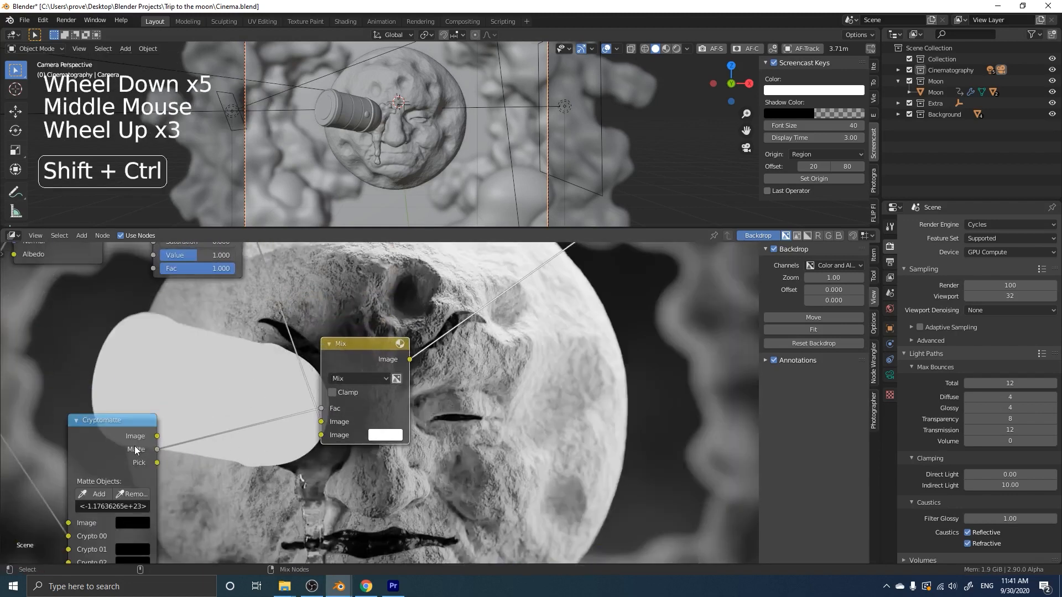
pyautogui.keyDown('ctrl'); pyautogui.keyDown('shift'); pyautogui.click(136, 448); pyautogui.keyUp('shift'); pyautogui.keyUp('ctrl')
pyautogui.keyDown('ctrl'); pyautogui.keyDown('shift'); pyautogui.click(135, 448); pyautogui.keyUp('shift'); pyautogui.keyUp('ctrl')
pyautogui.keyDown('ctrl'); pyautogui.keyDown('shift'); pyautogui.click(136, 448); pyautogui.keyUp('shift'); pyautogui.keyUp('ctrl')
pyautogui.scroll(2, 134, 446)
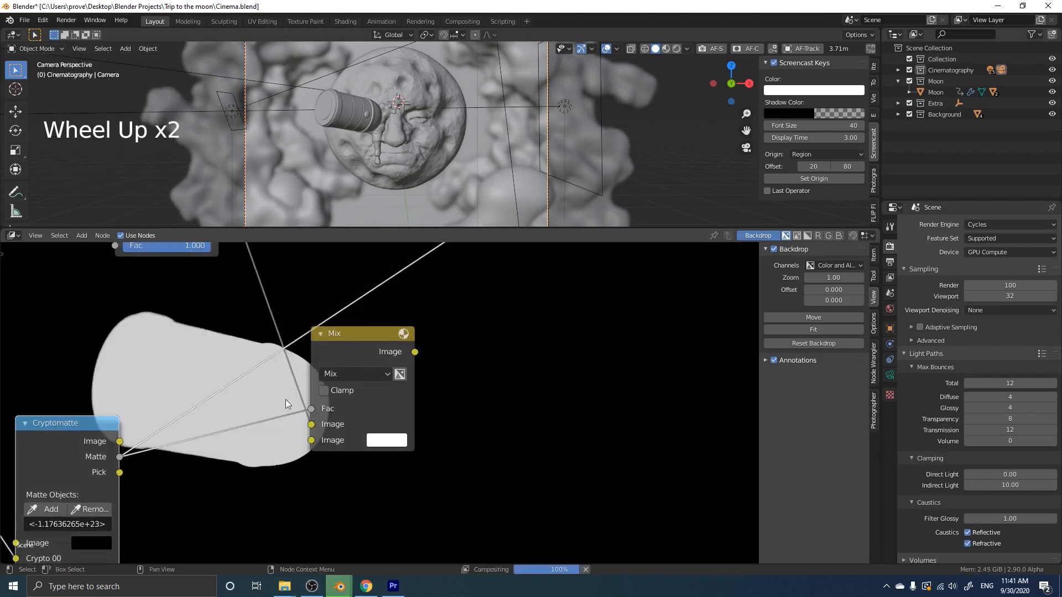
pyautogui.keyDown('ctrl'); pyautogui.keyDown('shift'); pyautogui.click(351, 344); pyautogui.keyUp('shift'); pyautogui.keyUp('ctrl')
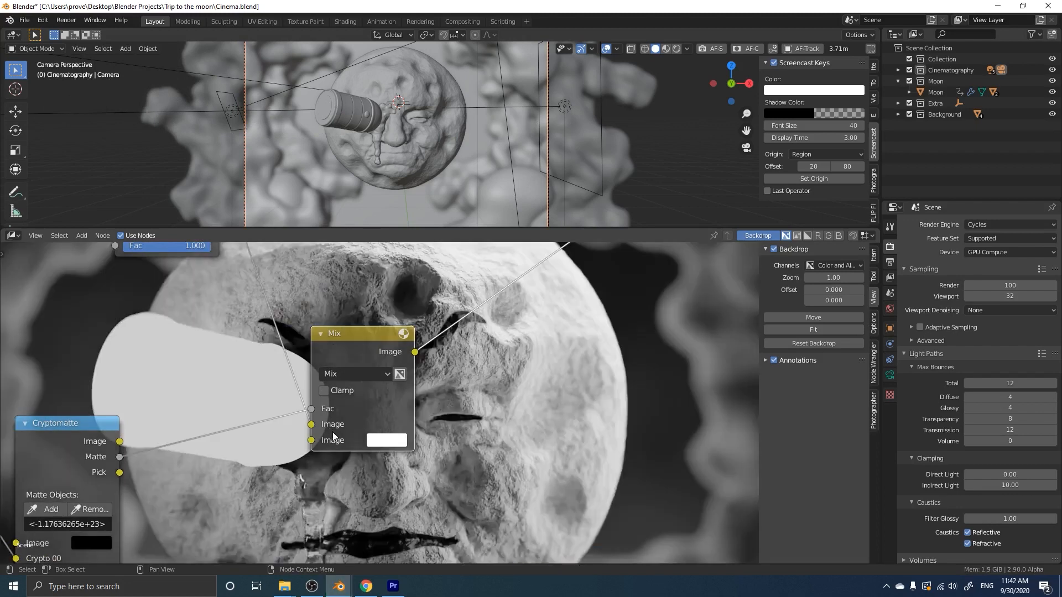
# Set the Mix node's second Image color to a saturated red
pyautogui.click(381, 443)
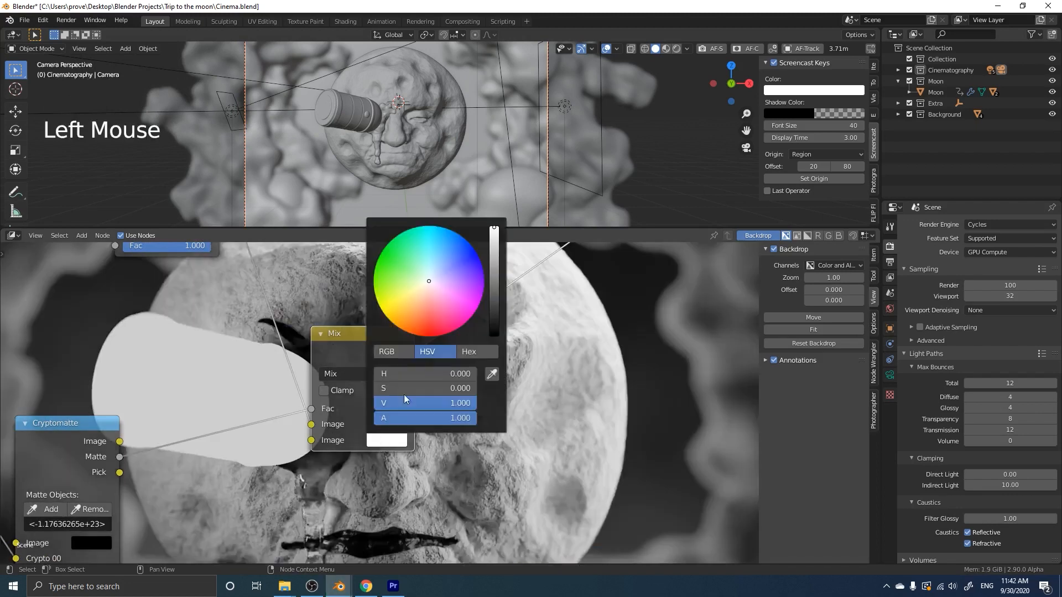
pyautogui.doubleClick(427, 331)
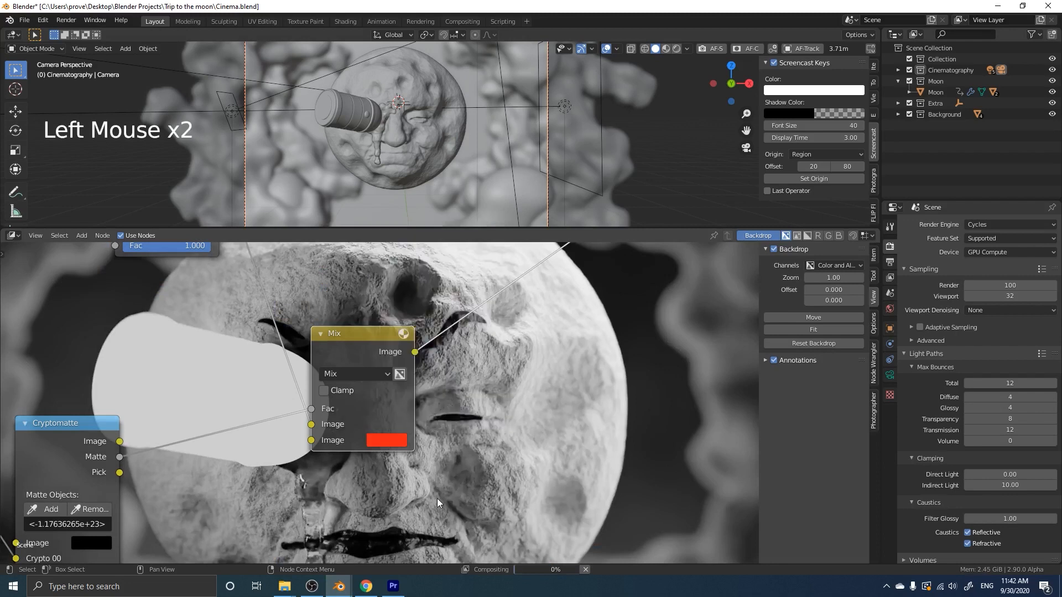
pyautogui.scroll(1, 342, 422)
pyautogui.scroll(1, 320, 417)
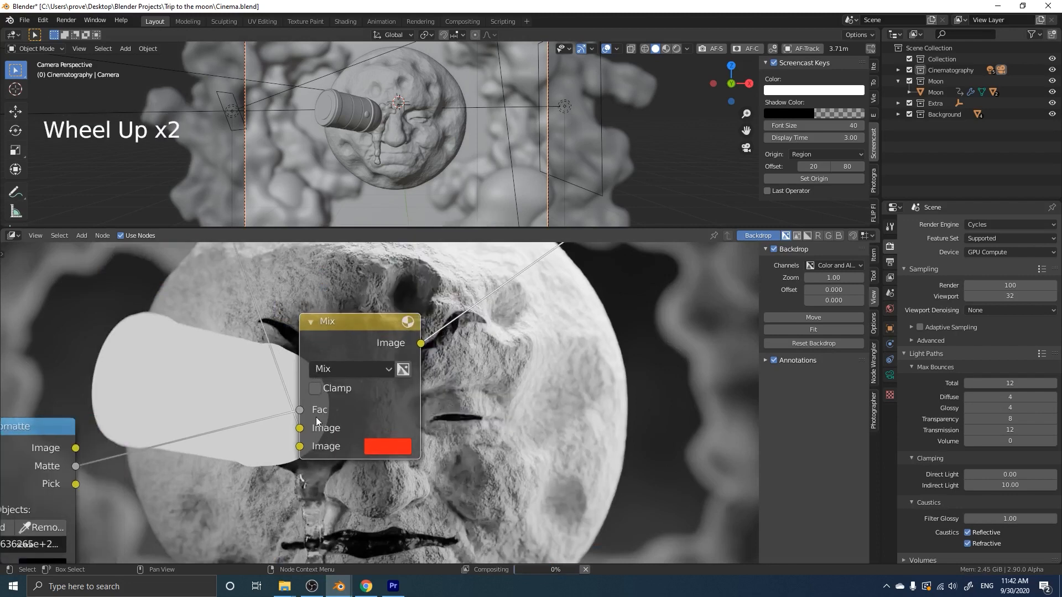
pyautogui.scroll(-7, 344, 395)
pyautogui.moveTo(344, 394)
pyautogui.mouseDown(button='middle')
pyautogui.moveTo(360, 396)
pyautogui.moveTo(332, 394)
pyautogui.mouseUp(button='middle')
pyautogui.scroll(2, 333, 394)
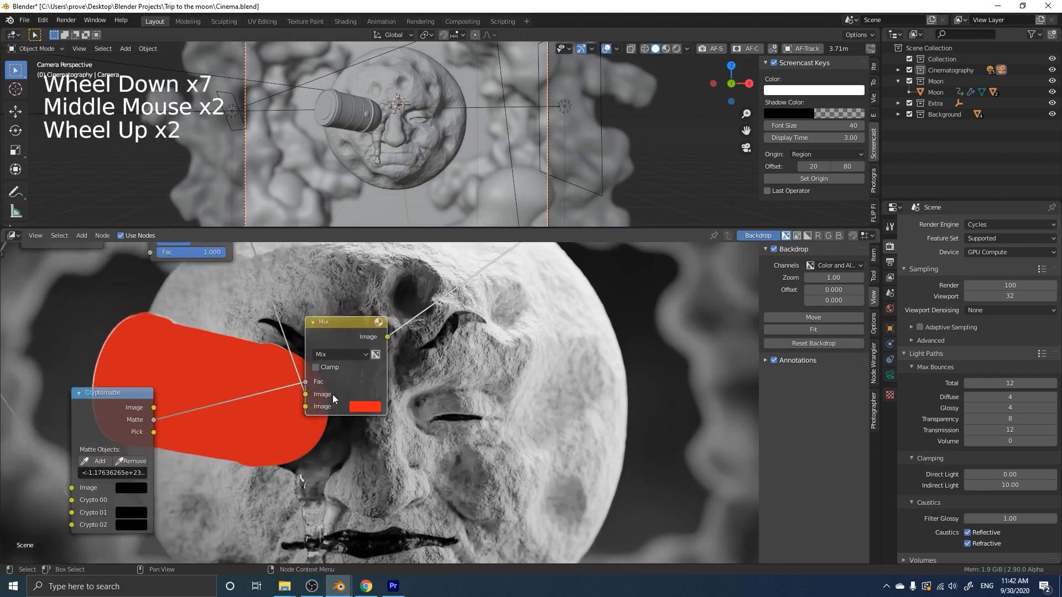
# Change the Mix node's blending mode to Multiply so the red tints the rocket
pyautogui.click(356, 353)
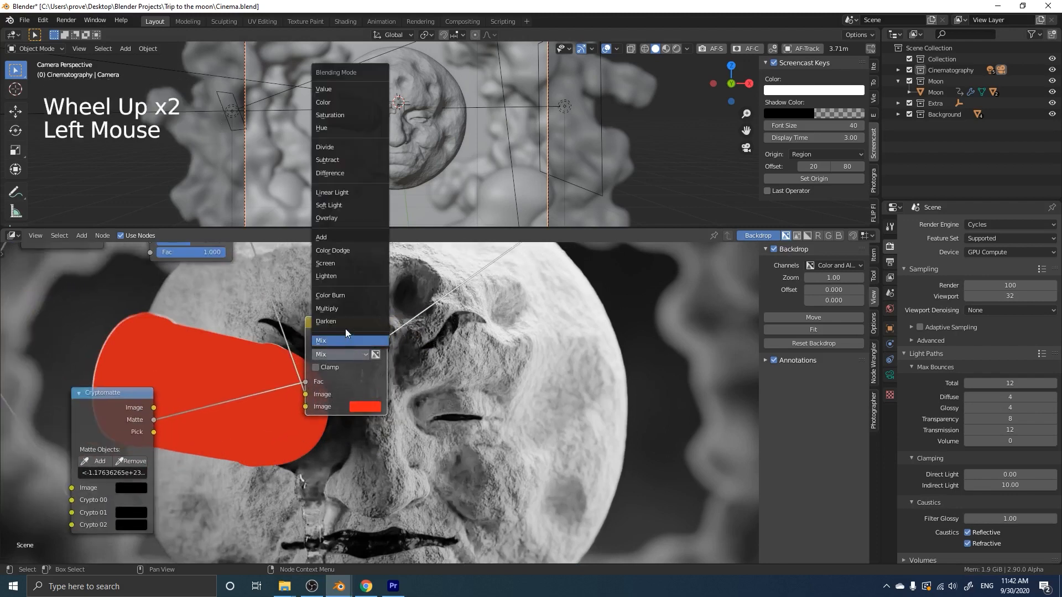
pyautogui.click(342, 309)
pyautogui.scroll(3, 265, 383)
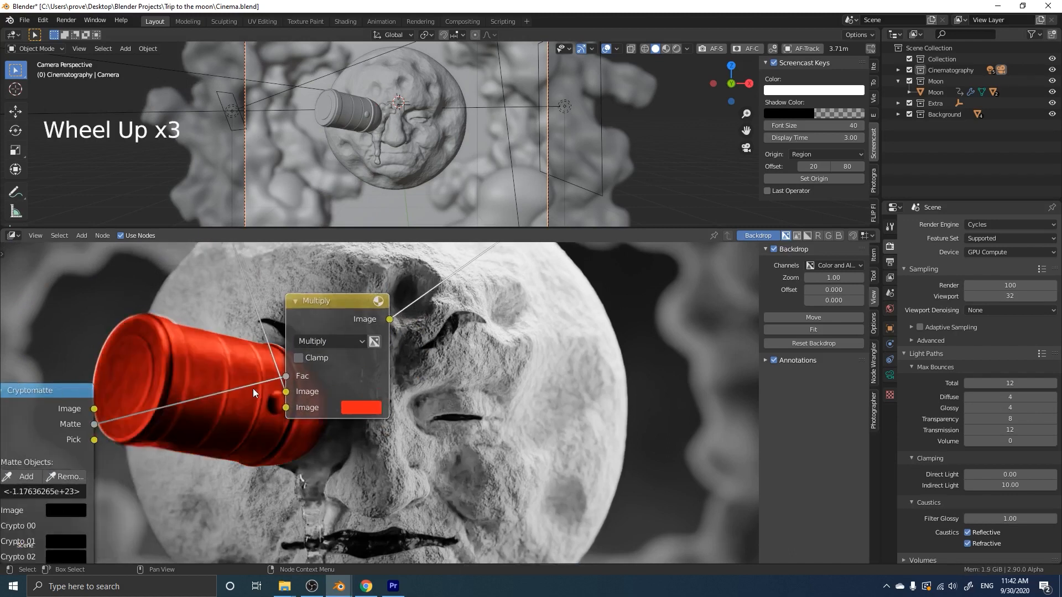
pyautogui.scroll(-6, 253, 388)
pyautogui.moveTo(253, 388); pyautogui.dragTo(256, 411, button='middle')
pyautogui.scroll(3, 257, 411)
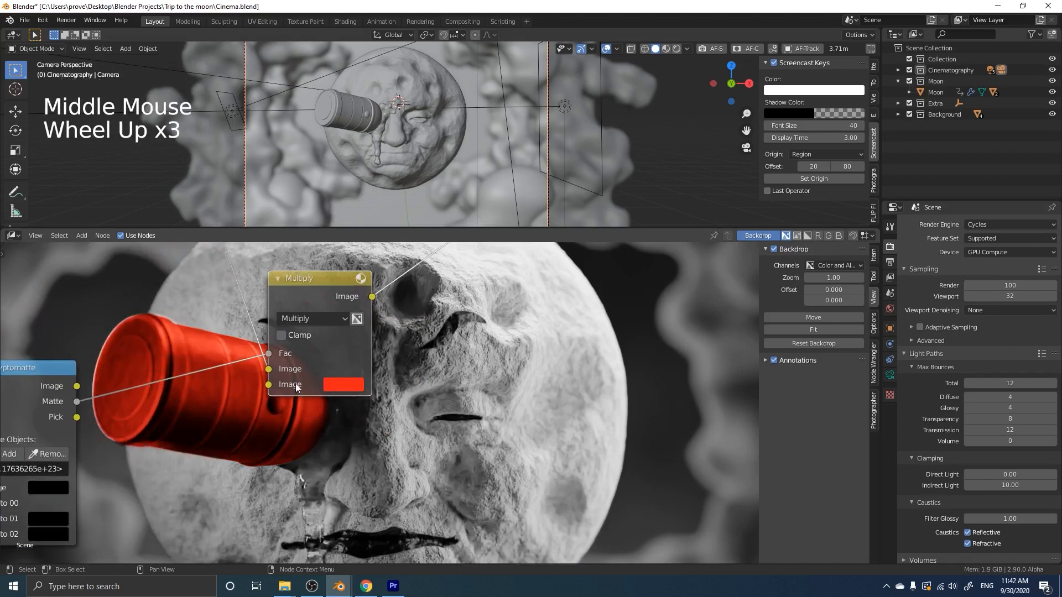
# Lower the saturation of the Multiply node's red to 0.8 and shrink the backdrop to a zoom of 0.48
pyautogui.click(340, 385)
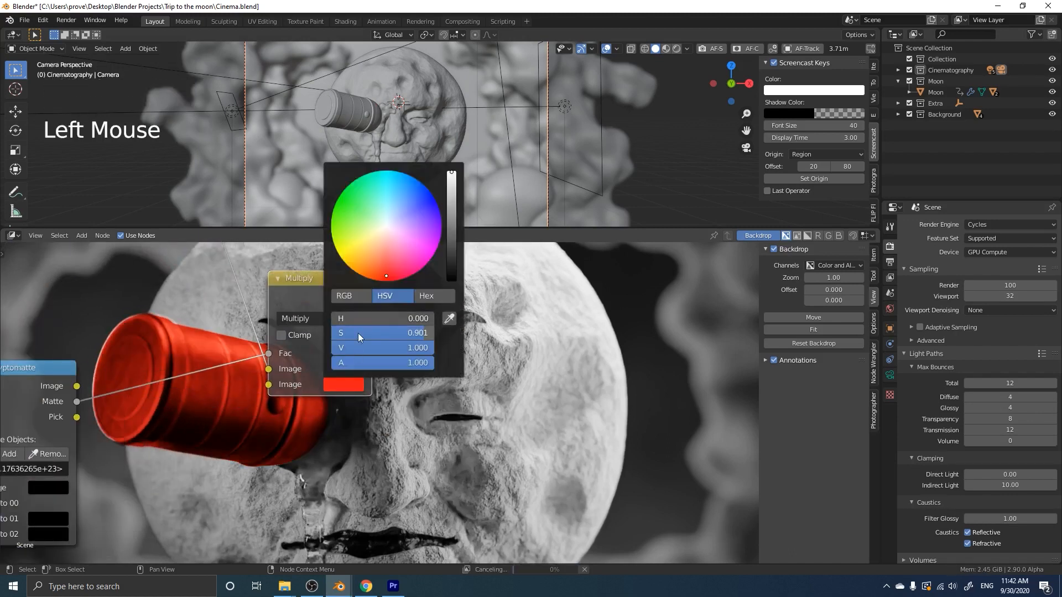
pyautogui.scroll(3, 358, 403)
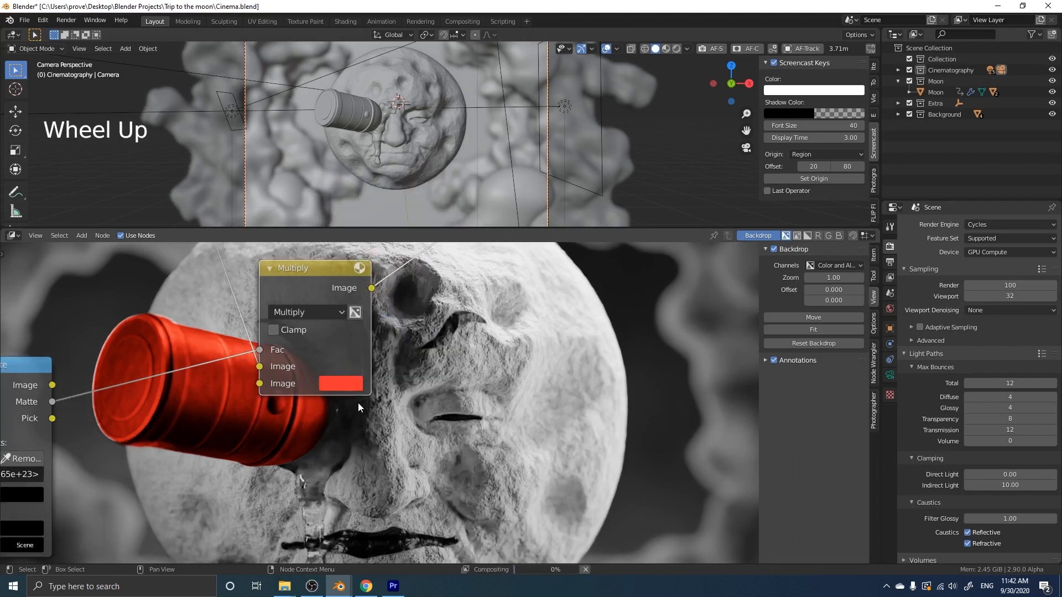
pyautogui.scroll(-8, 347, 407)
pyautogui.press('v')
pyautogui.press('v')
pyautogui.press('v')
pyautogui.press('v')
pyautogui.press('v')
pyautogui.press('v')
pyautogui.scroll(-5, 341, 411)
pyautogui.moveTo(341, 411)
pyautogui.mouseDown(button='middle')
pyautogui.moveTo(290, 338)
pyautogui.moveTo(351, 409)
pyautogui.mouseUp(button='middle')
pyautogui.scroll(2, 350, 410)
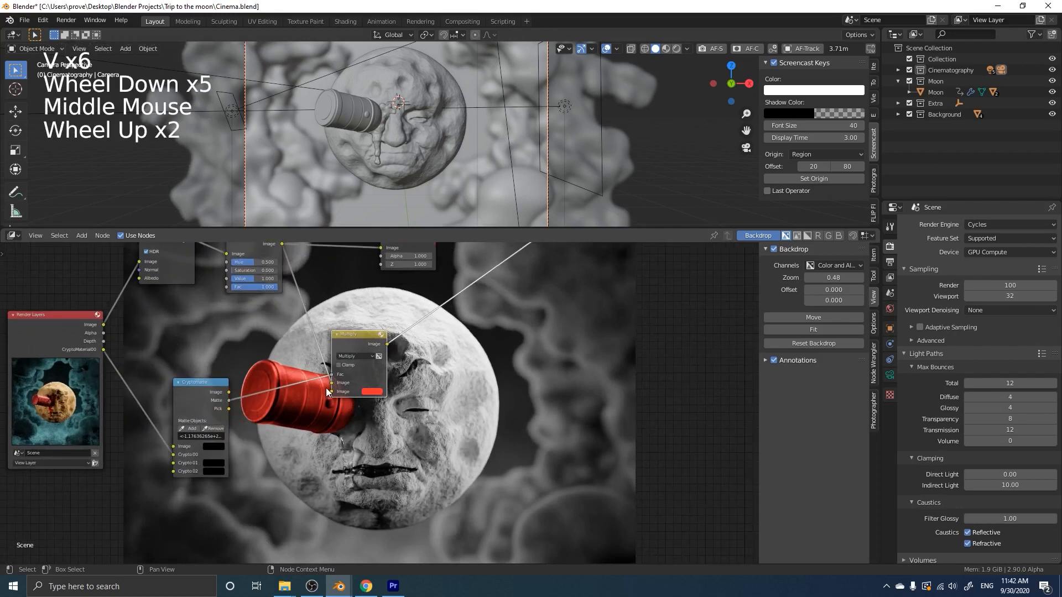
# Duplicate the Cryptomatte node with its input links, place it below the original, and preview its Pick output
pyautogui.click(210, 393)
pyautogui.hotkey('shift', 'ctrl', 'd')
pyautogui.click(211, 492)
pyautogui.keyDown('ctrl'); pyautogui.keyDown('shift'); pyautogui.click(211, 492); pyautogui.keyUp('shift'); pyautogui.keyUp('ctrl')
pyautogui.moveTo(211, 492); pyautogui.dragTo(221, 382, button='middle')
pyautogui.scroll(6, 221, 382)
pyautogui.keyDown('ctrl'); pyautogui.keyDown('shift'); pyautogui.click(122, 373); pyautogui.keyUp('shift'); pyautogui.keyUp('ctrl')
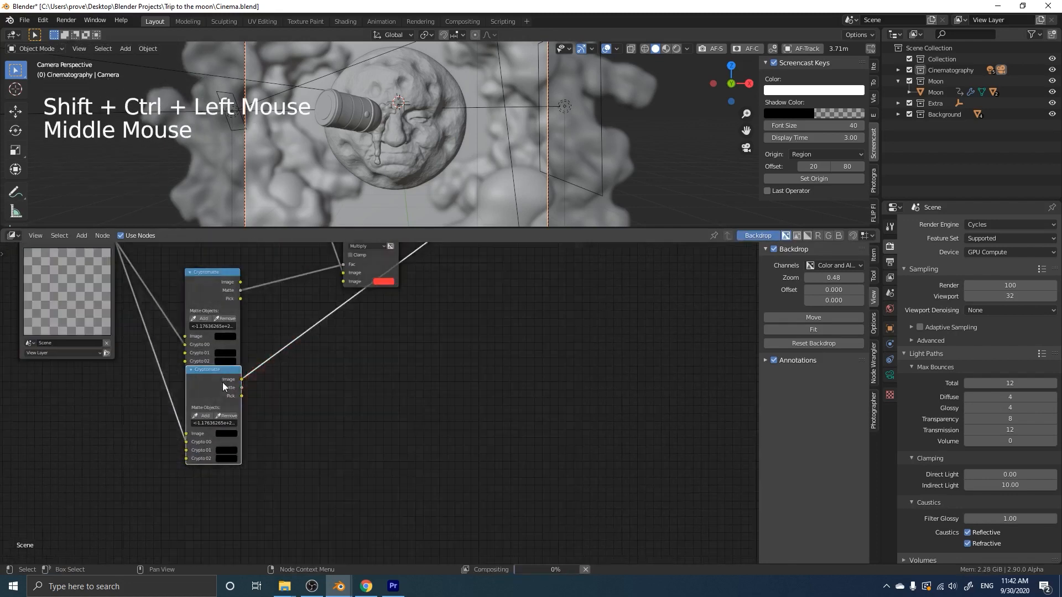
pyautogui.keyDown('ctrl'); pyautogui.keyDown('shift'); pyautogui.click(122, 373); pyautogui.keyUp('shift'); pyautogui.keyUp('ctrl')
# Replace the rocket with the drip under the eye as the duplicate Cryptomatte's matte object, and preview its Matte output
pyautogui.scroll(2, 214, 392)
pyautogui.click(82, 428)
pyautogui.click(79, 427)
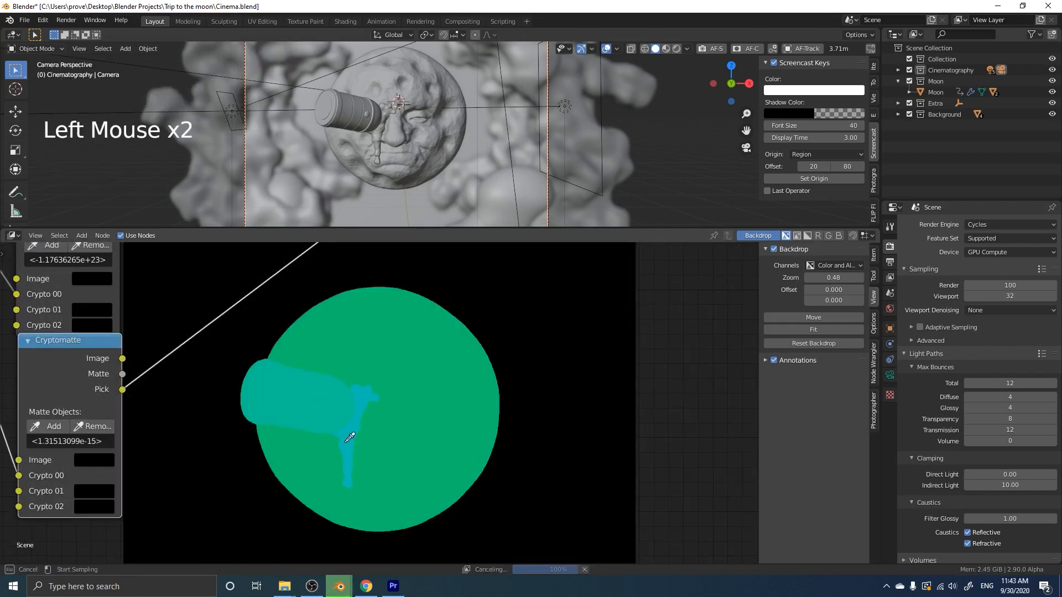
pyautogui.keyDown('ctrl'); pyautogui.keyDown('shift'); pyautogui.click(84, 380); pyautogui.keyUp('shift'); pyautogui.keyUp('ctrl')
pyautogui.keyDown('ctrl'); pyautogui.keyDown('shift'); pyautogui.click(84, 380); pyautogui.keyUp('shift'); pyautogui.keyUp('ctrl')
pyautogui.scroll(-6, 324, 400)
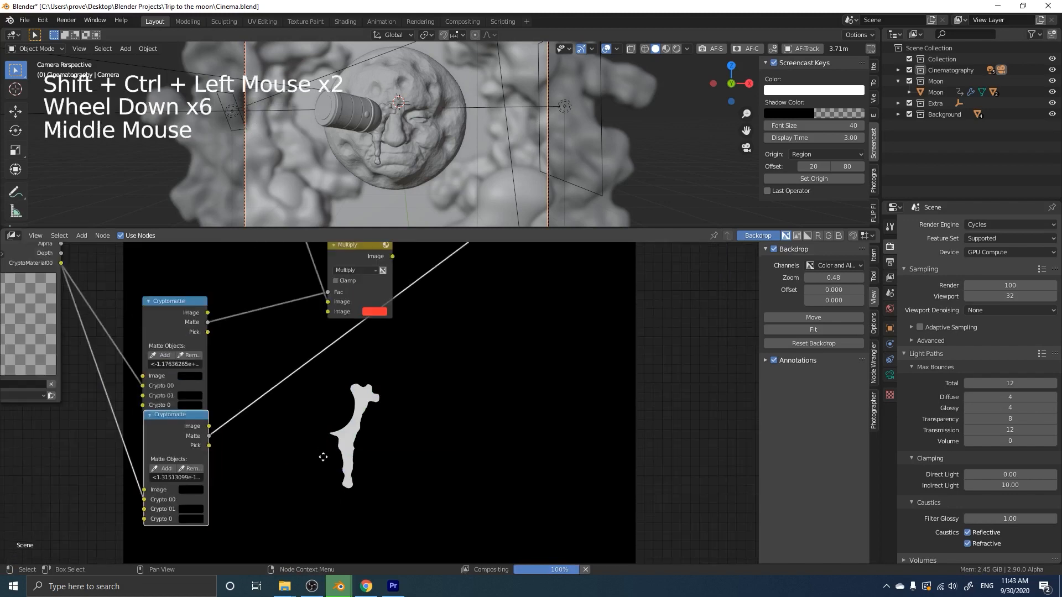
# Duplicate the Multiply node below, feed it the drip's Matte as Fac and the first Multiply's image as first Image, and preview it
pyautogui.moveTo(325, 455); pyautogui.dragTo(373, 244, button='middle')
pyautogui.click(364, 276)
pyautogui.hotkey('shift', 'd')
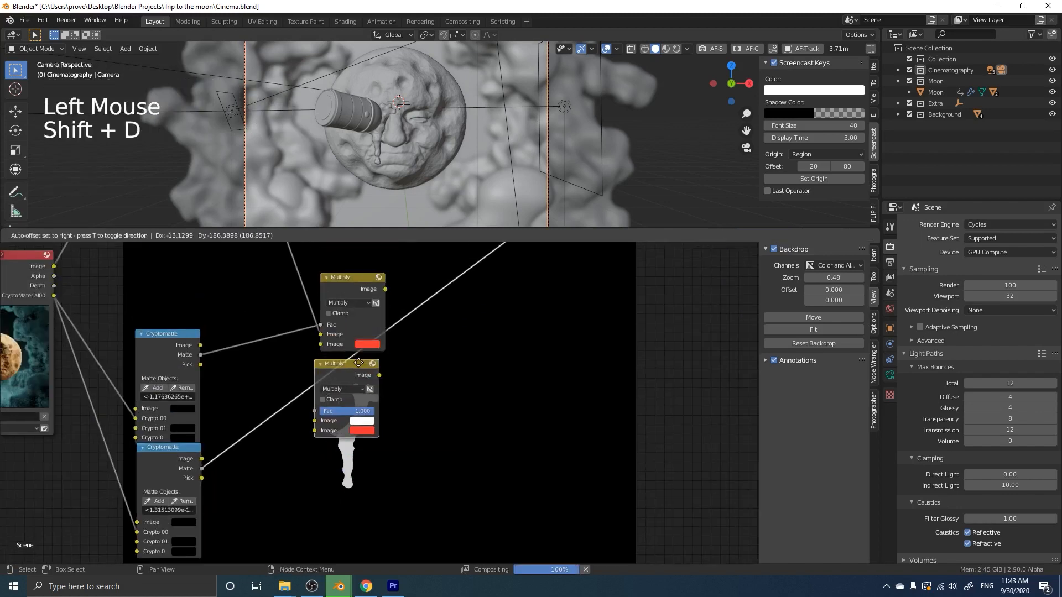
pyautogui.click(314, 422)
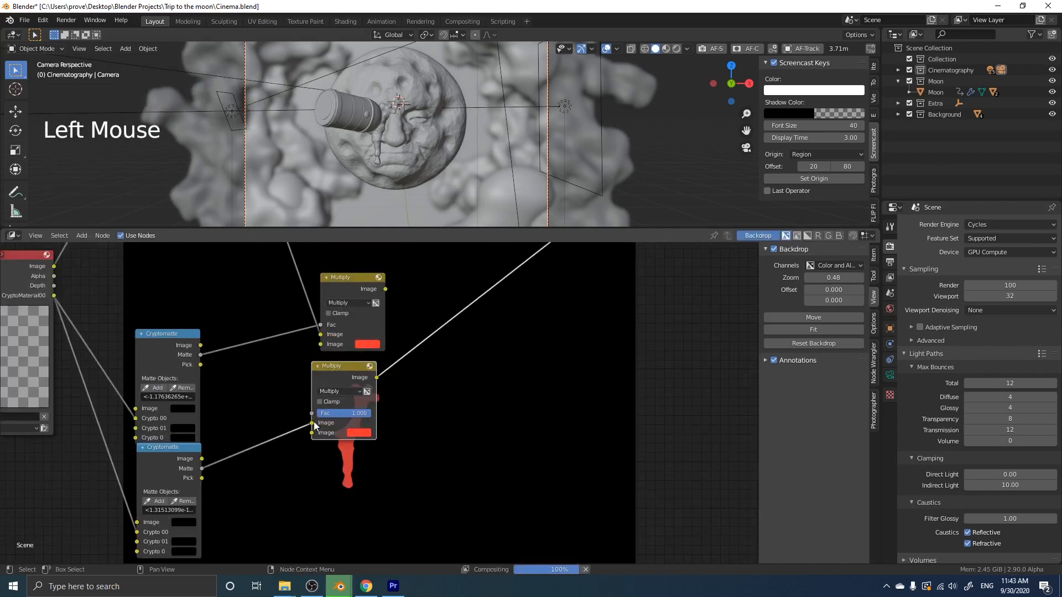
pyautogui.moveTo(312, 417); pyautogui.dragTo(312, 415)
pyautogui.moveTo(384, 290); pyautogui.dragTo(315, 424)
pyautogui.keyDown('ctrl'); pyautogui.keyDown('shift'); pyautogui.click(347, 376); pyautogui.keyUp('shift'); pyautogui.keyUp('ctrl')
pyautogui.keyDown('ctrl'); pyautogui.keyDown('shift'); pyautogui.click(347, 376); pyautogui.keyUp('shift'); pyautogui.keyUp('ctrl')
pyautogui.moveTo(347, 376); pyautogui.dragTo(338, 366, button='middle')
pyautogui.scroll(7, 346, 359)
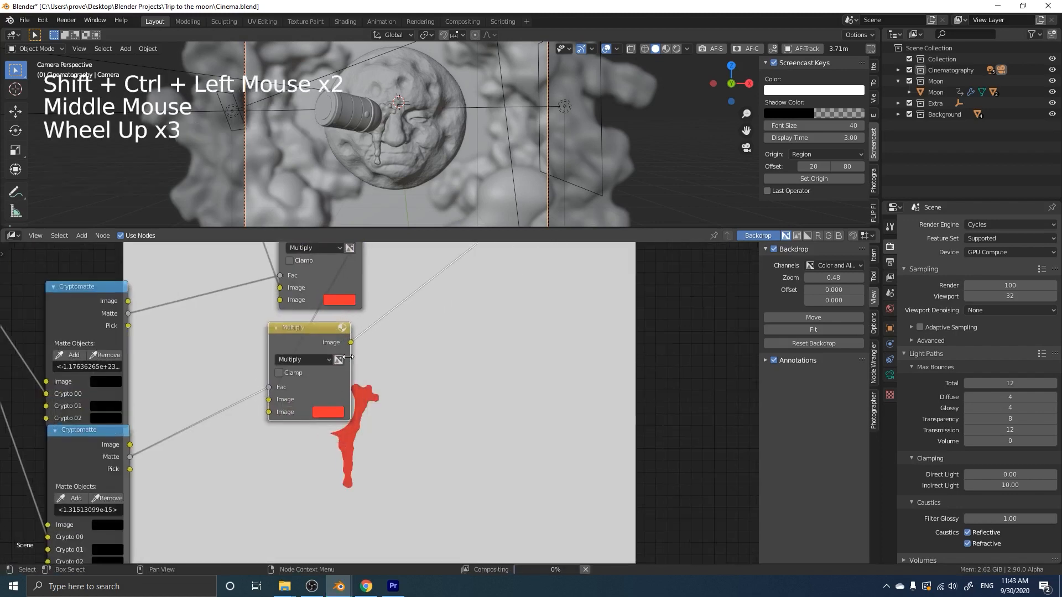
pyautogui.scroll(2, 347, 356)
pyautogui.scroll(-5, 346, 356)
pyautogui.moveTo(346, 356); pyautogui.dragTo(304, 429, button='middle')
pyautogui.scroll(2, 304, 430)
# Try a light cyan tint on the rocket's Multiply node and return it to red
pyautogui.click(278, 351)
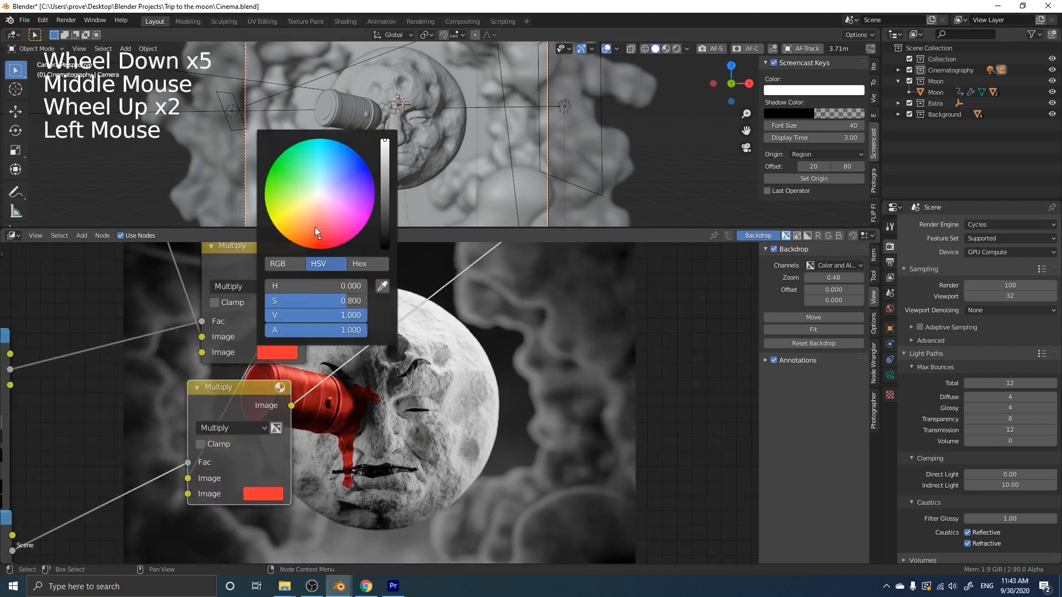
pyautogui.click(319, 182)
pyautogui.scroll(3, 329, 392)
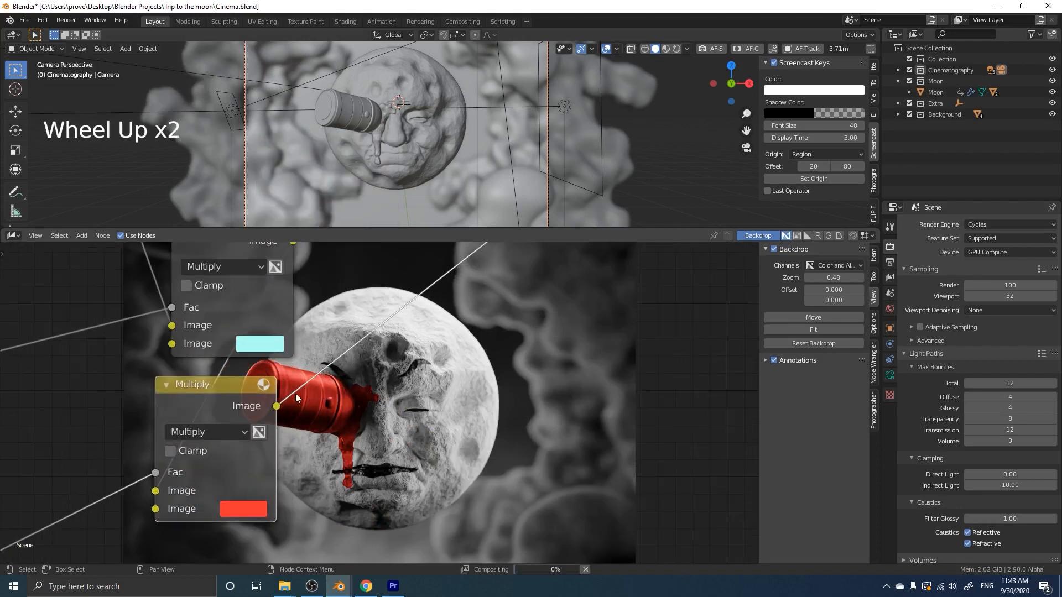
pyautogui.click(247, 337)
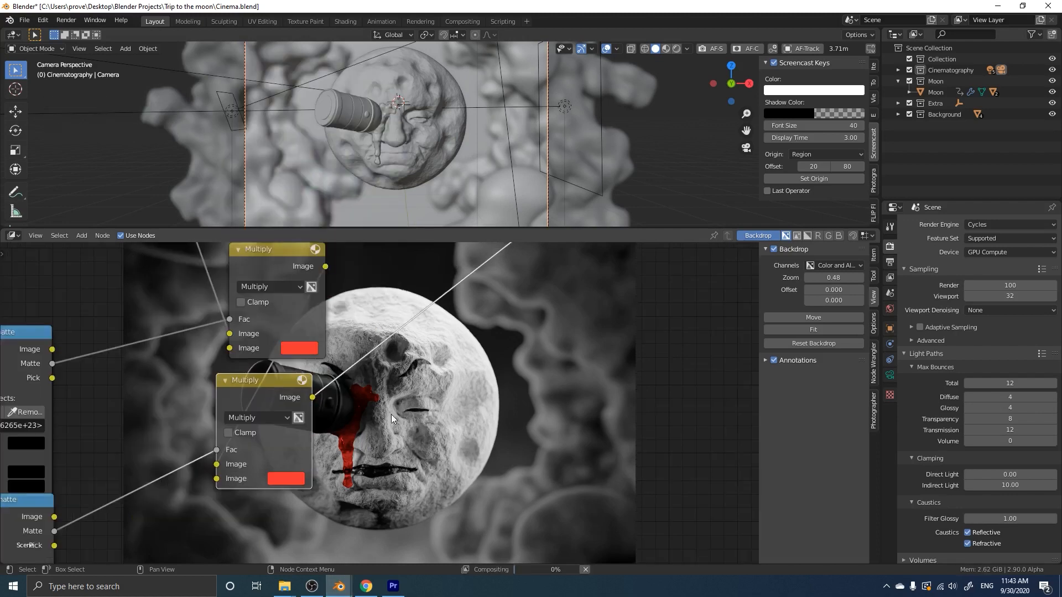
# Duplicate the drip's Cryptomatte and Multiply nodes below the existing ones, keeping the Matte linked to Fac
pyautogui.scroll(-7, 391, 418)
pyautogui.scroll(-4, 365, 360)
pyautogui.moveTo(391, 418); pyautogui.dragTo(359, 384, button='middle')
pyautogui.click(310, 320)
pyautogui.hotkey('shift', 'd')
pyautogui.click(274, 467)
pyautogui.moveTo(335, 330); pyautogui.dragTo(369, 454)
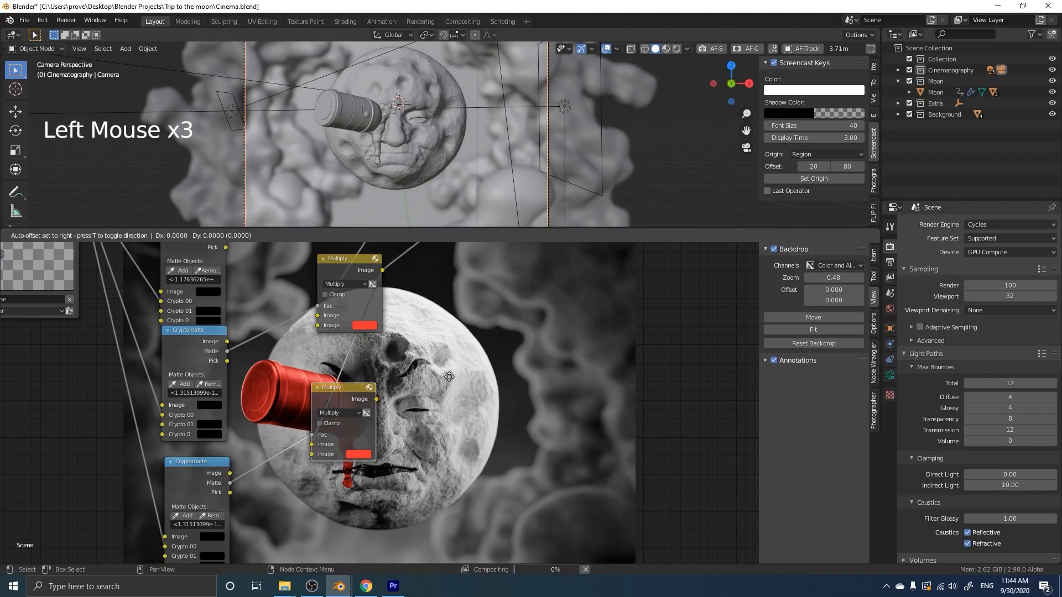
# Replace the third Cryptomatte's matte object with the moon's surface and preview the third Multiply node
pyautogui.scroll(3, 425, 385)
pyautogui.scroll(1, 425, 385)
pyautogui.keyDown('ctrl'); pyautogui.keyDown('shift'); pyautogui.click(218, 430); pyautogui.keyUp('shift'); pyautogui.keyUp('ctrl')
pyautogui.keyDown('ctrl'); pyautogui.keyDown('shift'); pyautogui.click(218, 430); pyautogui.keyUp('shift'); pyautogui.keyUp('ctrl')
pyautogui.keyDown('ctrl'); pyautogui.keyDown('shift'); pyautogui.click(218, 430); pyautogui.keyUp('shift'); pyautogui.keyUp('ctrl')
pyautogui.moveTo(425, 384)
pyautogui.mouseDown(button='middle')
pyautogui.moveTo(487, 288)
pyautogui.moveTo(419, 371)
pyautogui.mouseUp(button='middle')
pyautogui.click(210, 461)
pyautogui.click(307, 415)
pyautogui.scroll(-3, 310, 415)
pyautogui.keyDown('ctrl'); pyautogui.keyDown('shift'); pyautogui.click(419, 370); pyautogui.keyUp('shift'); pyautogui.keyUp('ctrl')
# Tint the moon by setting the third Multiply node's second Image color to a golden yellow-orange
pyautogui.scroll(8, 419, 371)
pyautogui.click(493, 444)
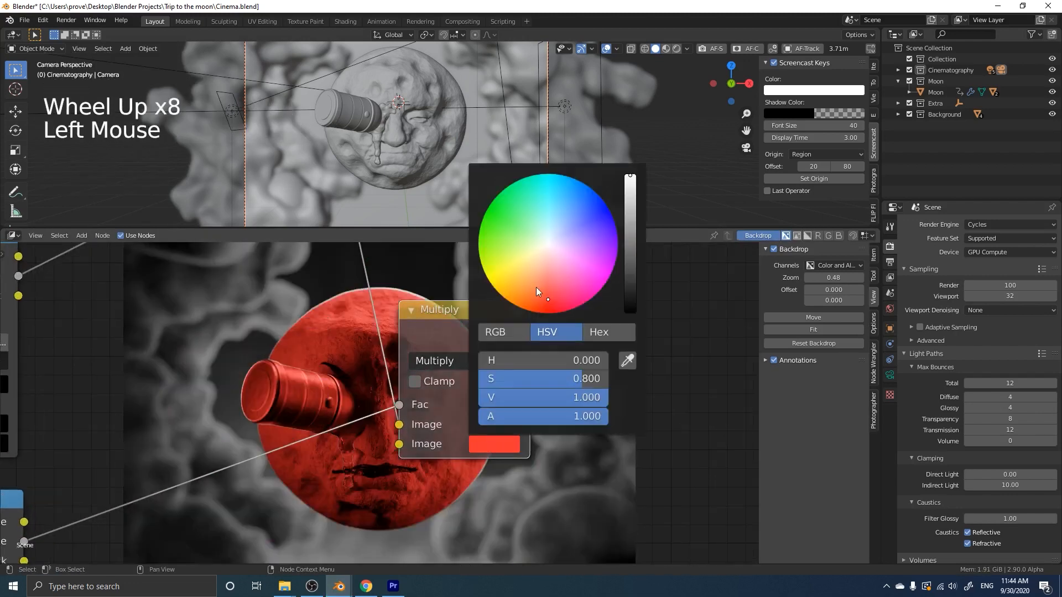
pyautogui.click(534, 290)
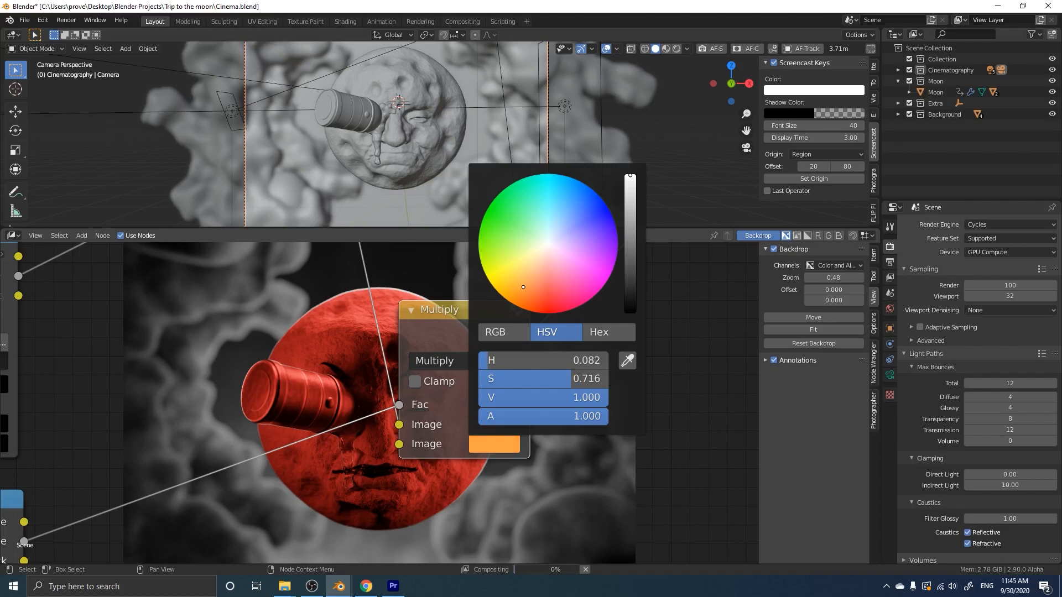
pyautogui.scroll(-4, 376, 470)
pyautogui.moveTo(376, 470); pyautogui.dragTo(396, 371, button='middle')
pyautogui.scroll(5, 396, 370)
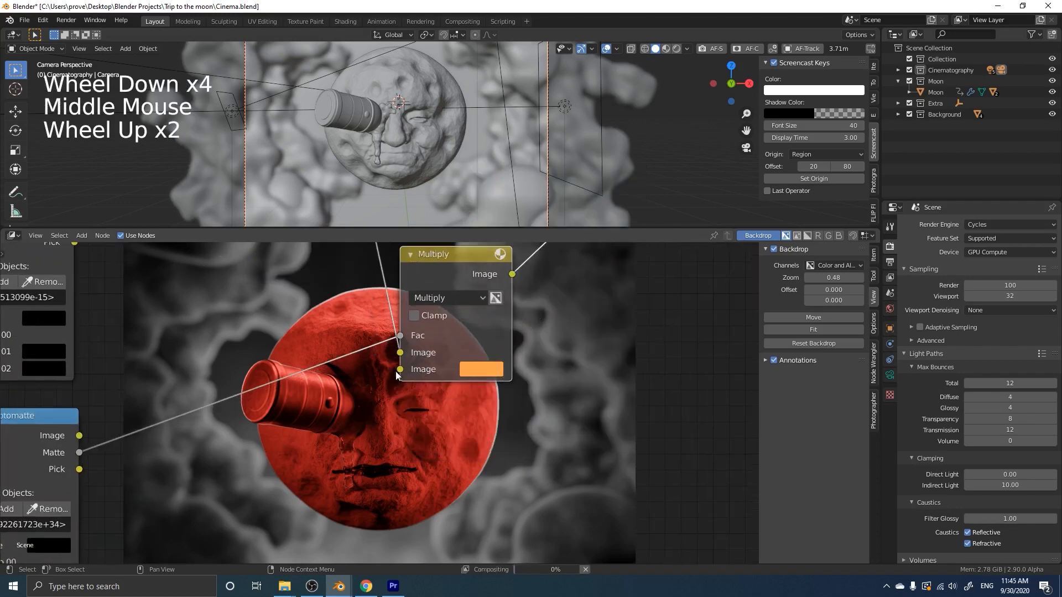
pyautogui.scroll(-1, 369, 381)
pyautogui.scroll(-7, 369, 380)
pyautogui.click(448, 380)
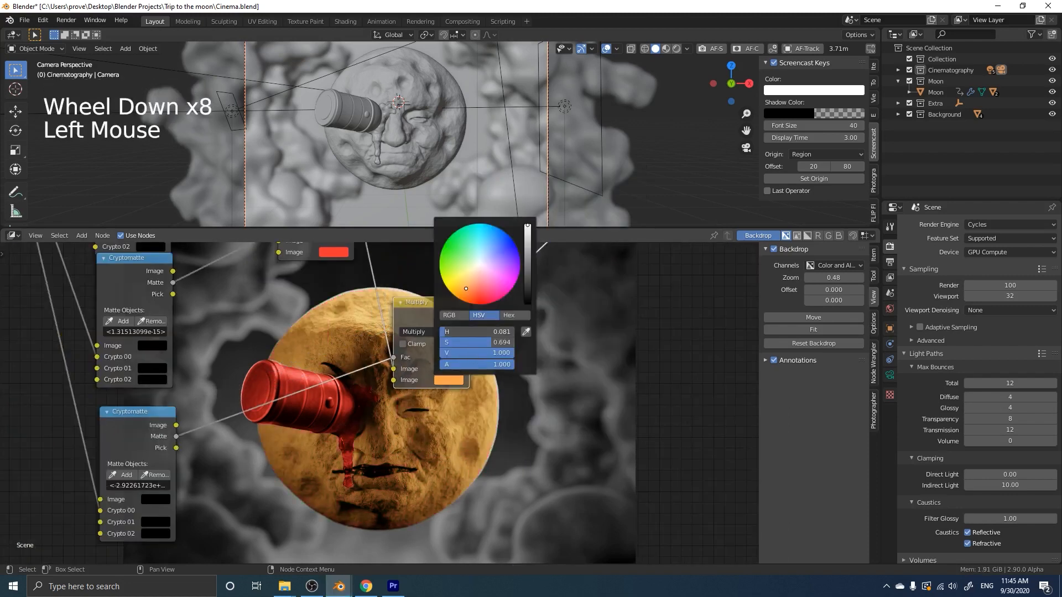
pyautogui.scroll(3, 333, 454)
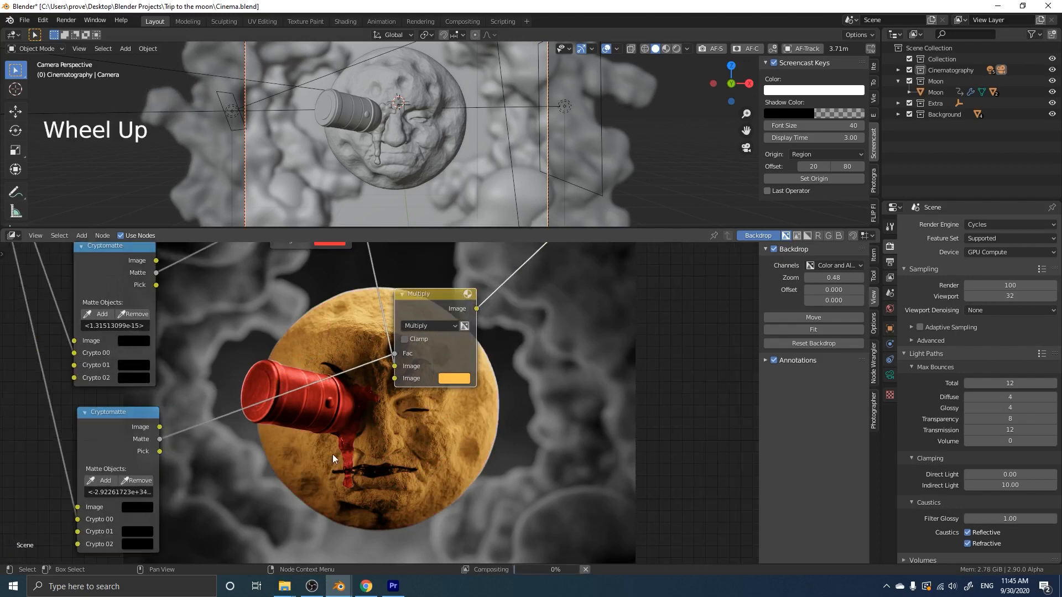
# Shrink the backdrop to a zoom of 0.28 and examine the whole tinted render
pyautogui.scroll(-12, 300, 460)
pyautogui.press('v')
pyautogui.moveTo(300, 460); pyautogui.dragTo(427, 400, button='middle')
pyautogui.press('v')
pyautogui.press('v')
pyautogui.press('v')
pyautogui.press('v')
pyautogui.scroll(8, 422, 484)
pyautogui.scroll(-4, 397, 437)
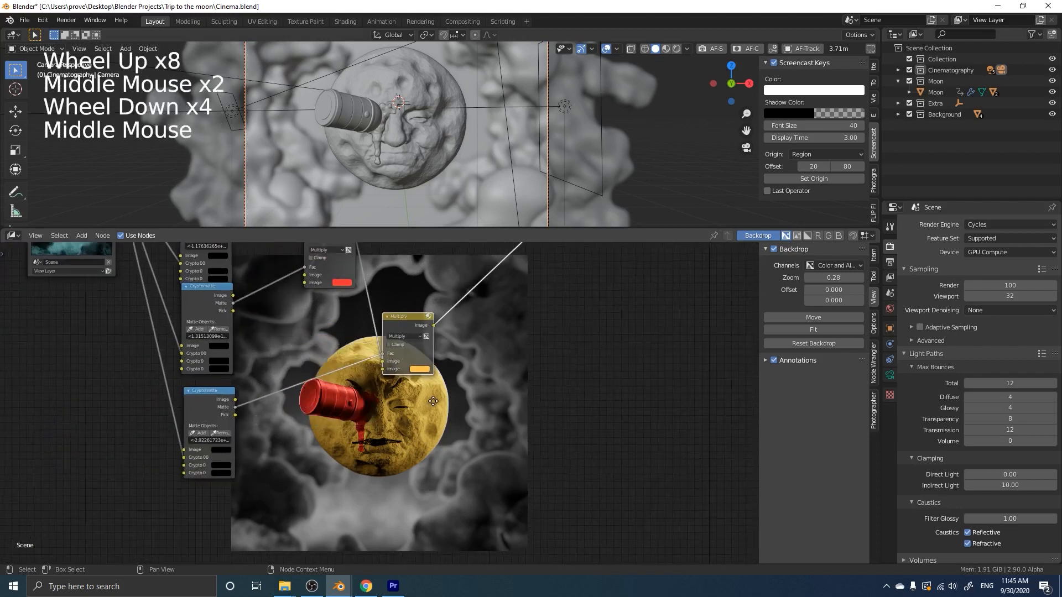
# Duplicate the moon's Cryptomatte node with its input links, place it below, and preview its Pick output
pyautogui.press('a')
pyautogui.press('a')
pyautogui.press('a')
pyautogui.click(213, 405)
pyautogui.hotkey('ctrl', 'shift', 'd')
pyautogui.keyDown('ctrl'); pyautogui.keyDown('shift'); pyautogui.click(214, 510); pyautogui.keyUp('shift'); pyautogui.keyUp('ctrl')
pyautogui.moveTo(214, 510); pyautogui.dragTo(245, 393, button='middle')
pyautogui.scroll(5, 244, 393)
pyautogui.keyDown('ctrl'); pyautogui.keyDown('shift'); pyautogui.click(245, 393); pyautogui.keyUp('shift'); pyautogui.keyUp('ctrl')
pyautogui.scroll(2, 202, 397)
pyautogui.scroll(1, 202, 397)
pyautogui.keyDown('ctrl'); pyautogui.keyDown('shift'); pyautogui.click(206, 396); pyautogui.keyUp('shift'); pyautogui.keyUp('ctrl')
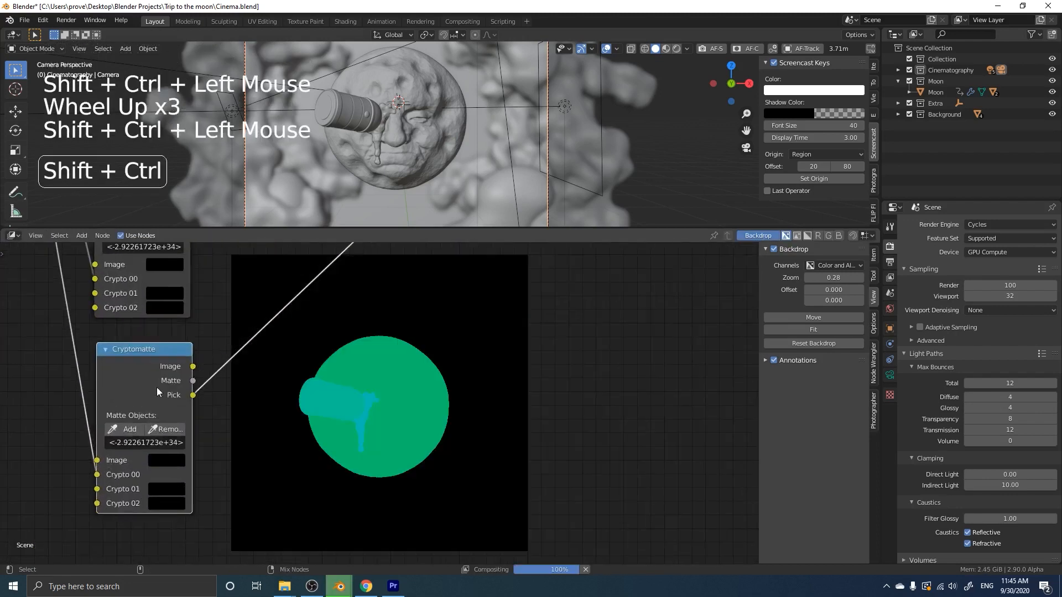
# Add the rocket and the drip to the fourth Cryptomatte's matte objects alongside the moon
pyautogui.moveTo(174, 276); pyautogui.dragTo(136, 409, button='middle')
pyautogui.scroll(3, 136, 408)
pyautogui.click(135, 408)
pyautogui.moveTo(220, 416); pyautogui.dragTo(263, 398)
pyautogui.scroll(-6, 264, 398)
pyautogui.moveTo(264, 399); pyautogui.dragTo(337, 410, button='middle')
pyautogui.scroll(-4, 294, 419)
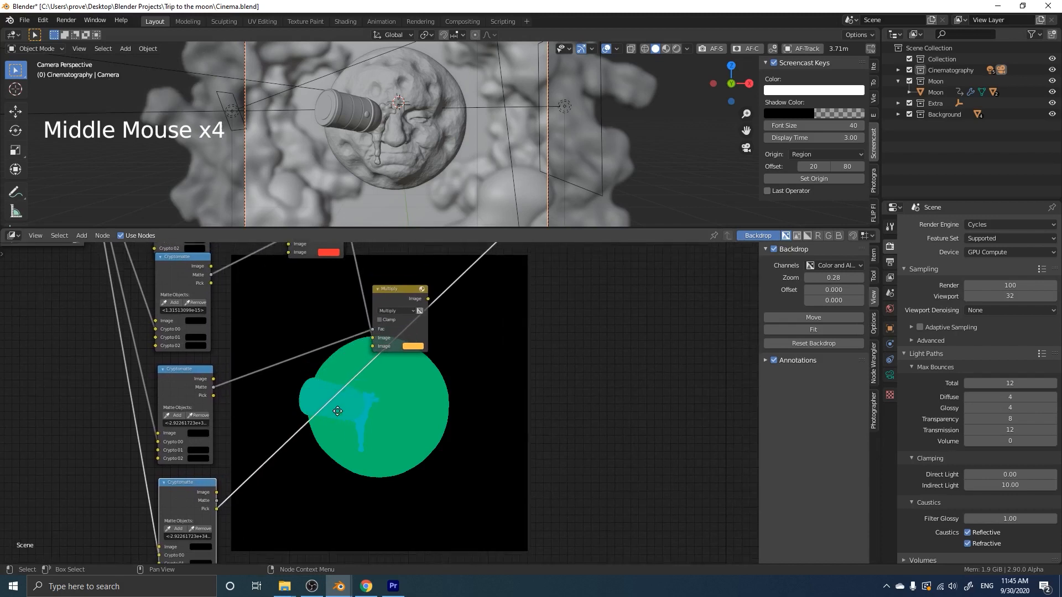
# Duplicate the moon's Multiply node to its right and set the copy's blending mode to Mix
pyautogui.click(396, 297)
pyautogui.hotkey('shift', 'd')
pyautogui.click(507, 340)
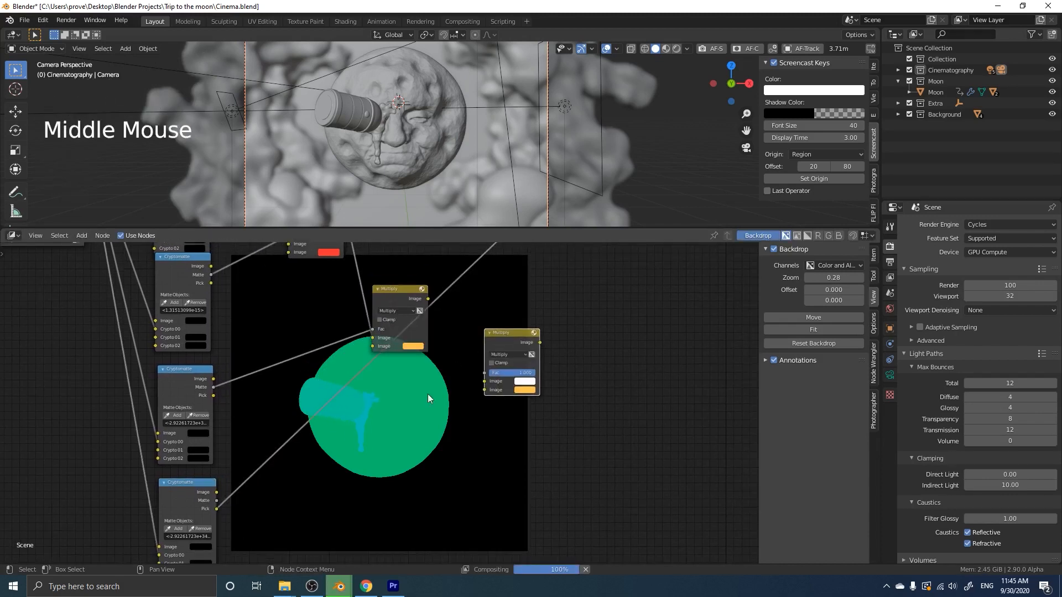
pyautogui.scroll(1, 427, 393)
pyautogui.click(517, 350)
pyautogui.click(517, 362)
# Connect the moon Multiply's image to the Mix node's first Image input and the combined Matte to Fac, and preview the Mix
pyautogui.moveTo(517, 363); pyautogui.dragTo(470, 376, button='middle')
pyautogui.scroll(3, 498, 365)
pyautogui.scroll(-3, 497, 365)
pyautogui.scroll(2, 470, 376)
pyautogui.moveTo(391, 308); pyautogui.dragTo(462, 412)
pyautogui.keyDown('ctrl'); pyautogui.keyDown('shift'); pyautogui.click(502, 364); pyautogui.keyUp('shift'); pyautogui.keyUp('ctrl')
pyautogui.scroll(8, 503, 363)
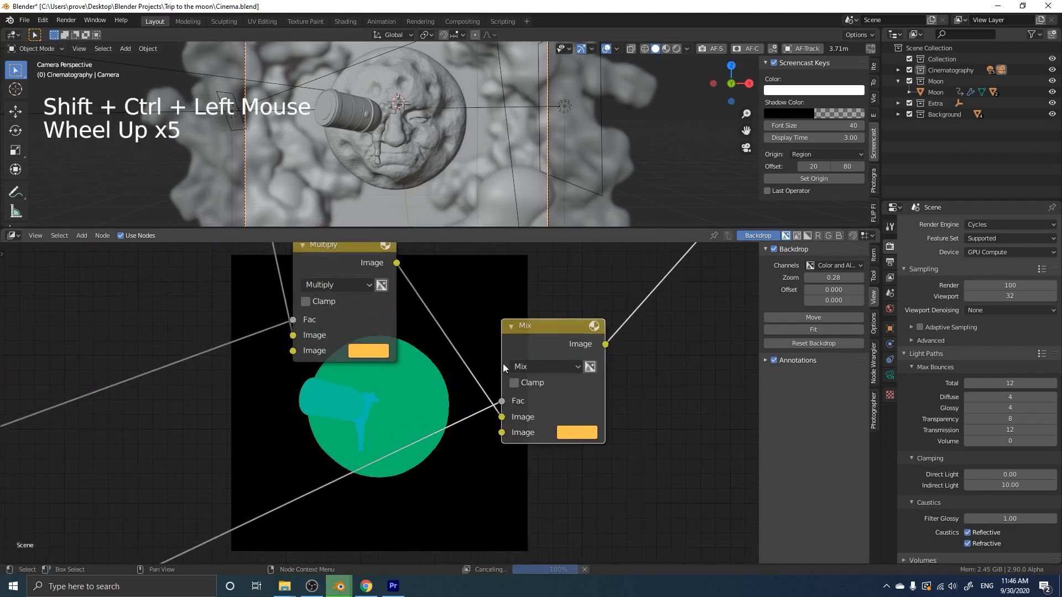
pyautogui.scroll(2, 502, 365)
pyautogui.scroll(-4, 529, 423)
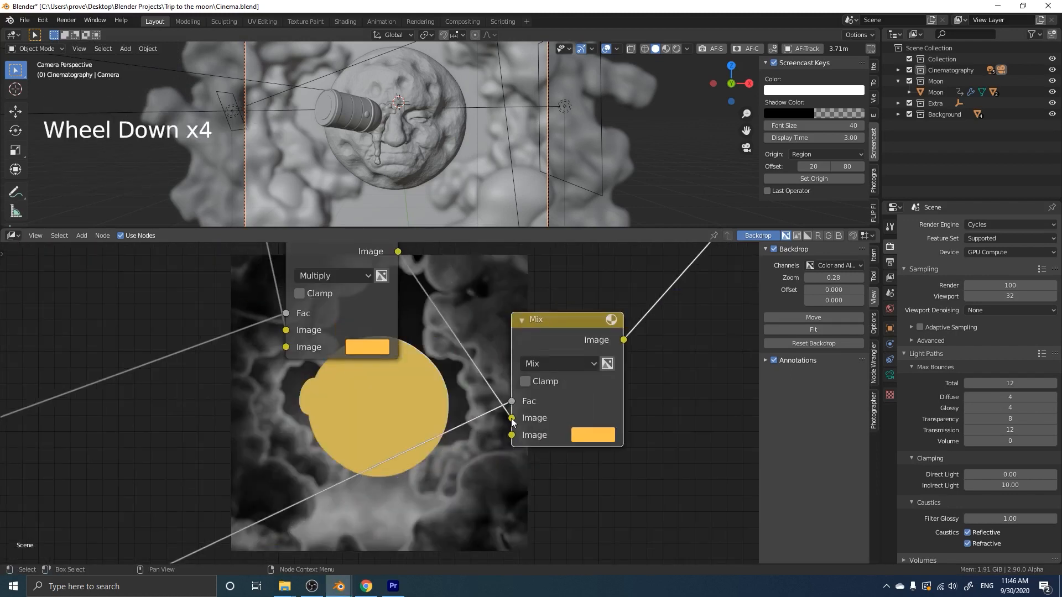
# Move the Multiply link to the Mix node's second Image input and shift the Mix node slightly to the right
pyautogui.moveTo(512, 419); pyautogui.dragTo(514, 432)
pyautogui.scroll(3, 513, 433)
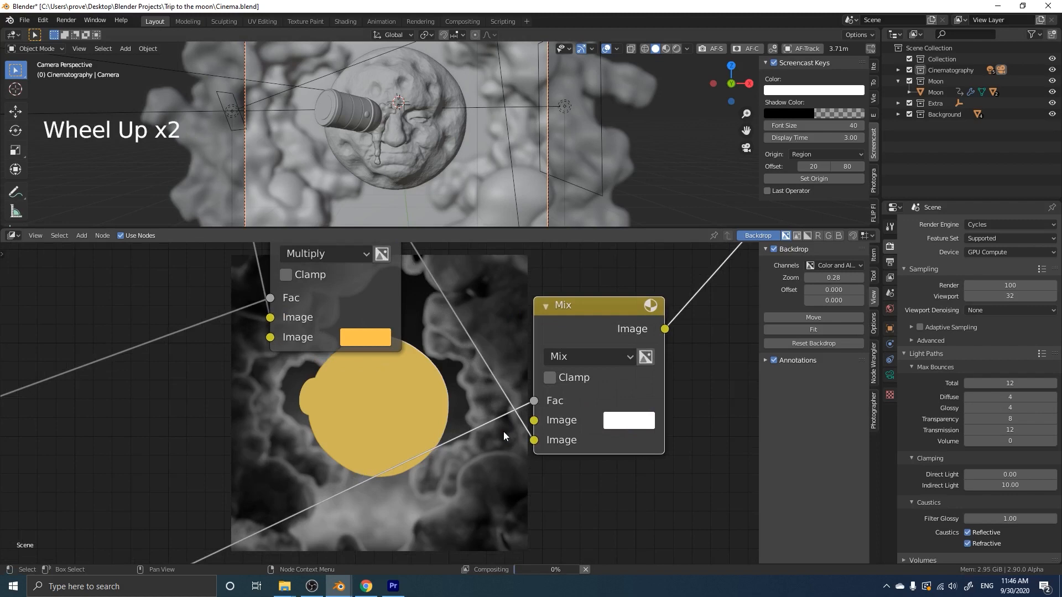
pyautogui.scroll(-11, 500, 435)
pyautogui.moveTo(512, 410); pyautogui.dragTo(380, 503, button='middle')
pyautogui.moveTo(381, 502); pyautogui.dragTo(412, 492)
pyautogui.scroll(-3, 412, 492)
pyautogui.moveTo(412, 491); pyautogui.dragTo(412, 553, button='middle')
# Duplicate the rocket's Multiply node to its lower right and connect the Hue Saturation Value image to the copy's first Image input
pyautogui.moveTo(343, 365); pyautogui.dragTo(331, 348, button='middle')
pyautogui.click(254, 345)
pyautogui.hotkey('shift', 'd')
pyautogui.click(342, 398)
pyautogui.moveTo(182, 264); pyautogui.dragTo(315, 430)
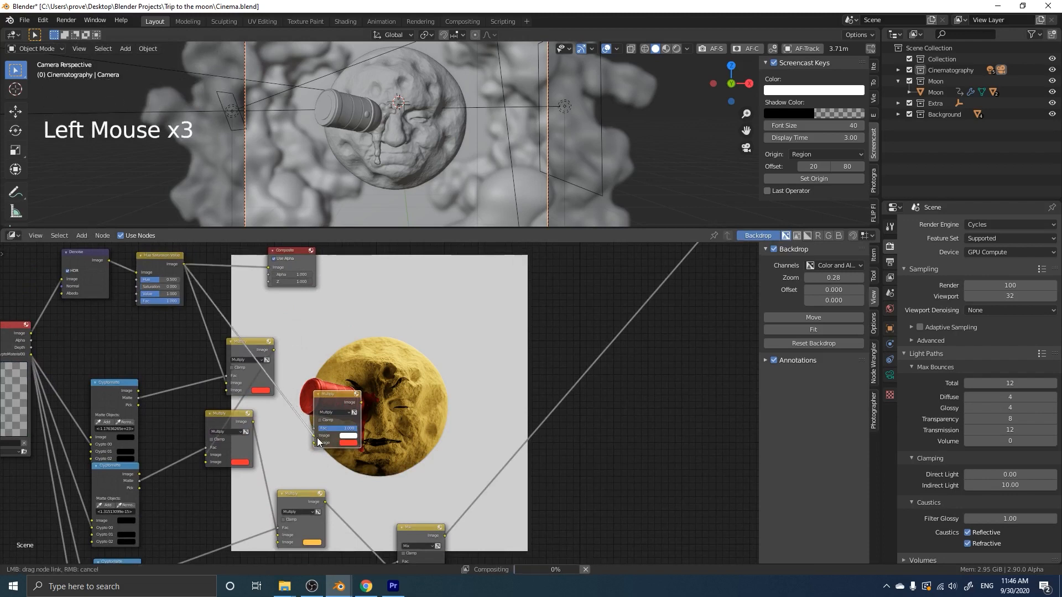
# Set the new Multiply node's second Image color to a dark teal
pyautogui.moveTo(317, 386); pyautogui.dragTo(322, 316, button='middle')
pyautogui.scroll(6, 323, 321)
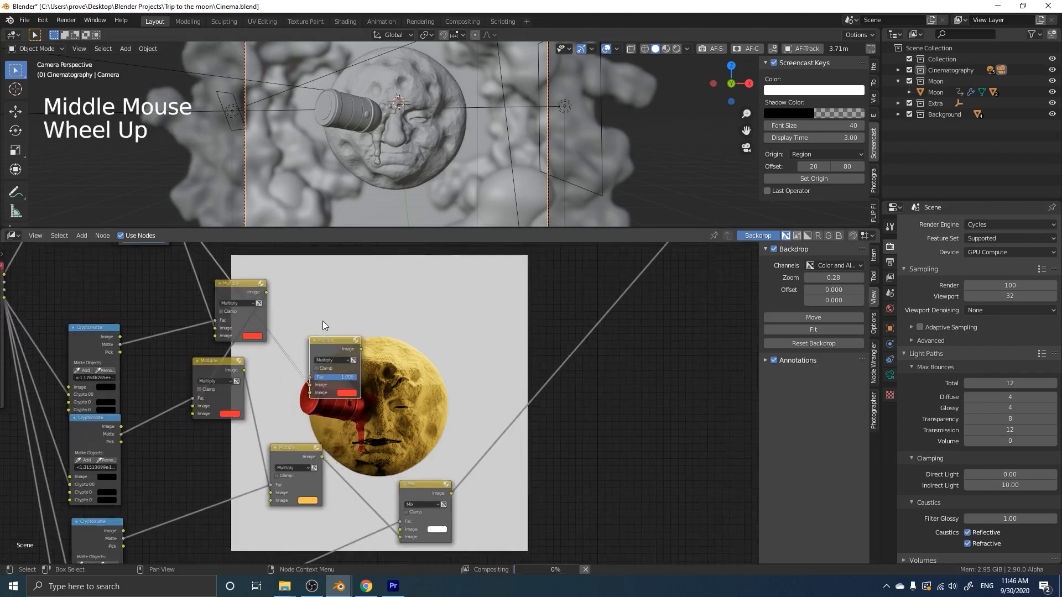
pyautogui.click(339, 388)
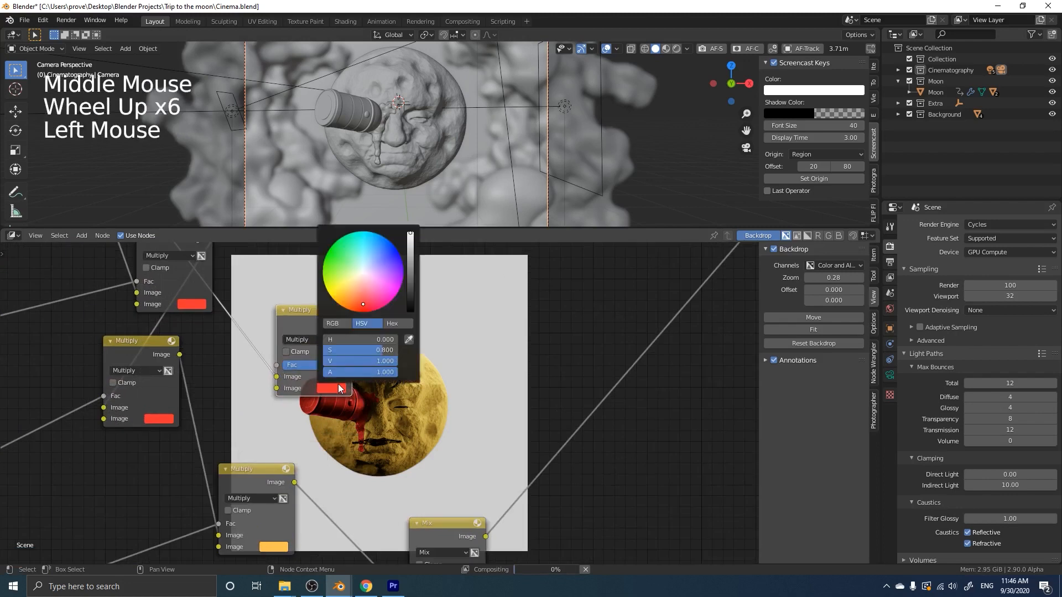
pyautogui.click(350, 246)
pyautogui.click(410, 269)
# Connect the teal Multiply node's image to the Mix node's first Image input
pyautogui.moveTo(353, 349); pyautogui.dragTo(328, 293, button='middle')
pyautogui.scroll(1, 328, 293)
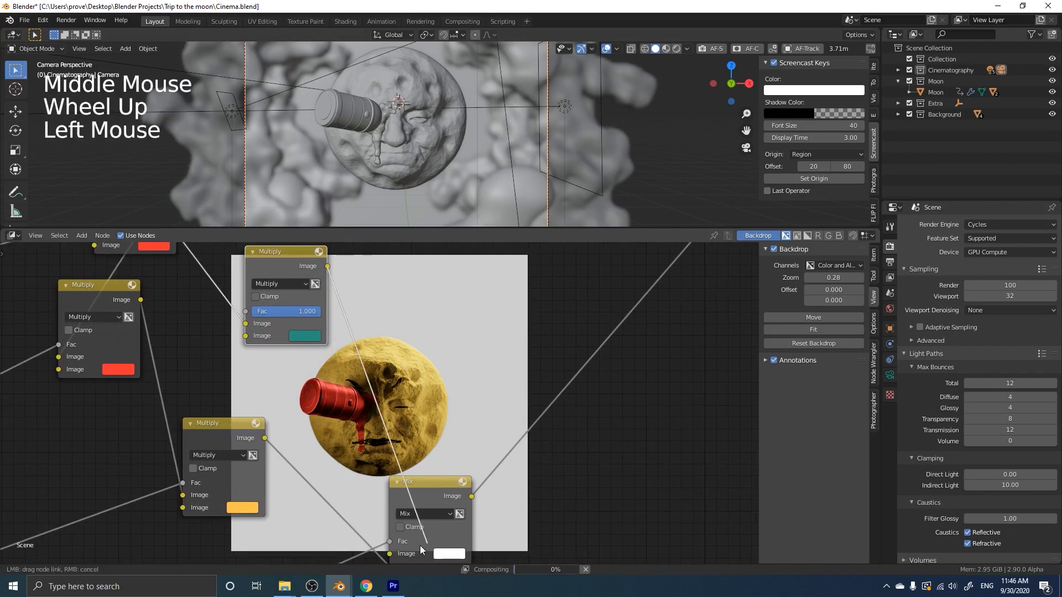
pyautogui.moveTo(433, 451); pyautogui.dragTo(340, 416, button='middle')
pyautogui.scroll(1, 390, 377)
pyautogui.scroll(1, 390, 377)
pyautogui.scroll(2, 293, 349)
pyautogui.scroll(1, 293, 350)
# Adjust the background's Multiply color to a softer, lighter teal and check the tinted clouds in the backdrop
pyautogui.scroll(-4, 293, 349)
pyautogui.moveTo(216, 271); pyautogui.dragTo(263, 337, button='middle')
pyautogui.click(254, 333)
pyautogui.middleClick(352, 391)
pyautogui.moveTo(353, 390); pyautogui.dragTo(310, 332, button='middle')
pyautogui.scroll(2, 309, 332)
pyautogui.scroll(1, 310, 332)
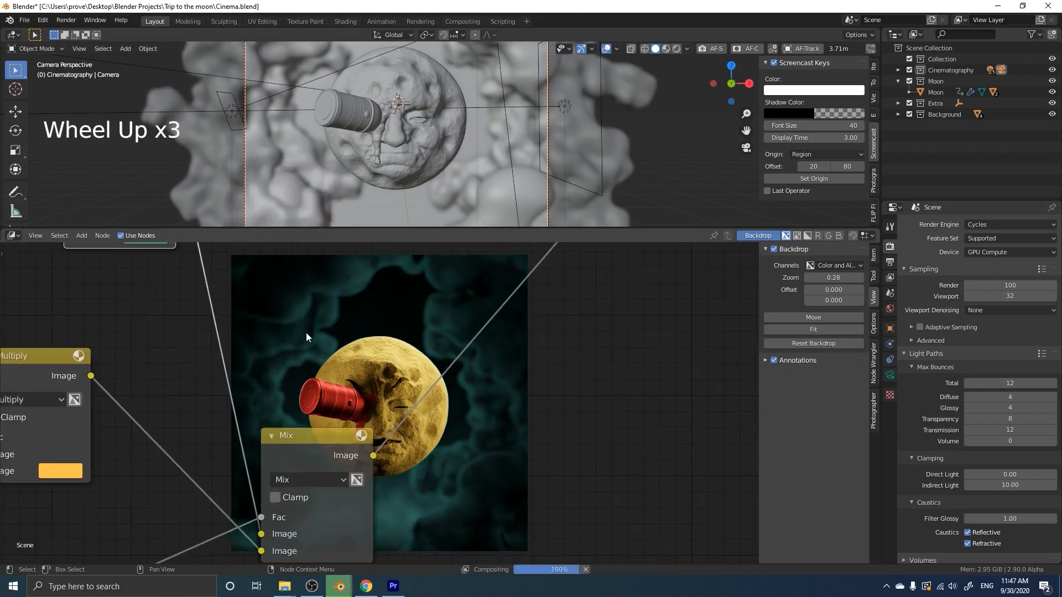
pyautogui.scroll(-4, 306, 336)
pyautogui.moveTo(306, 337); pyautogui.dragTo(202, 382, button='middle')
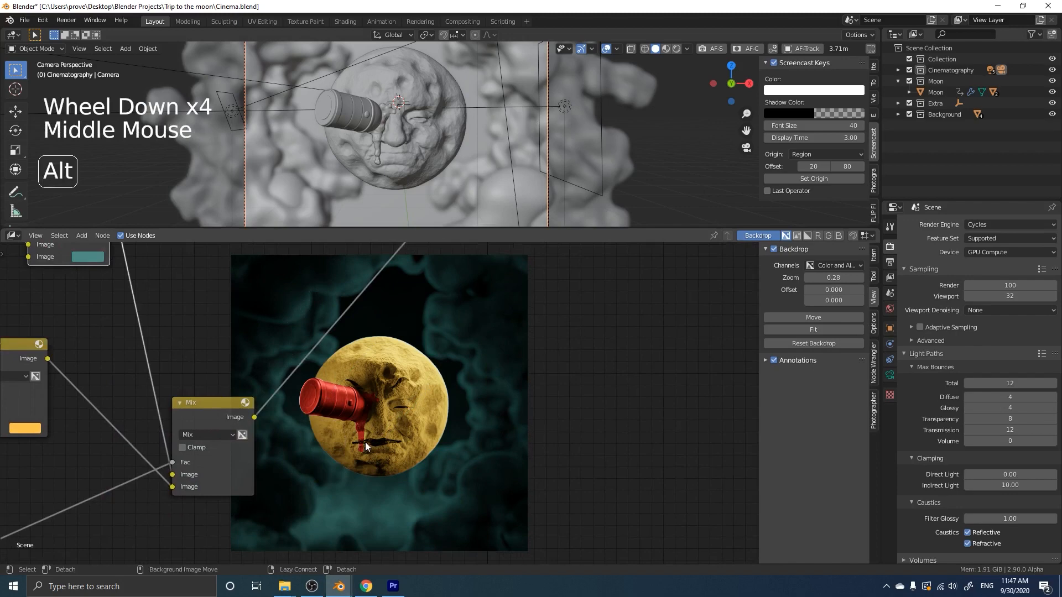
# Enlarge the compositor backdrop to a zoom of about 1.00 and examine the tinted rocket, drip and moon surface up close
pyautogui.hotkey('alt', 'v')
pyautogui.hotkey('alt', 'v')
pyautogui.hotkey('alt', 'v')
pyautogui.hotkey('alt', 'v')
pyautogui.hotkey('alt', 'v')
pyautogui.hotkey('alt', 'v')
pyautogui.hotkey('alt', 'v')
pyautogui.hotkey('alt', 'v')
pyautogui.hotkey('alt', 'v')
pyautogui.hotkey('alt', 'v')
pyautogui.hotkey('alt', 'v')
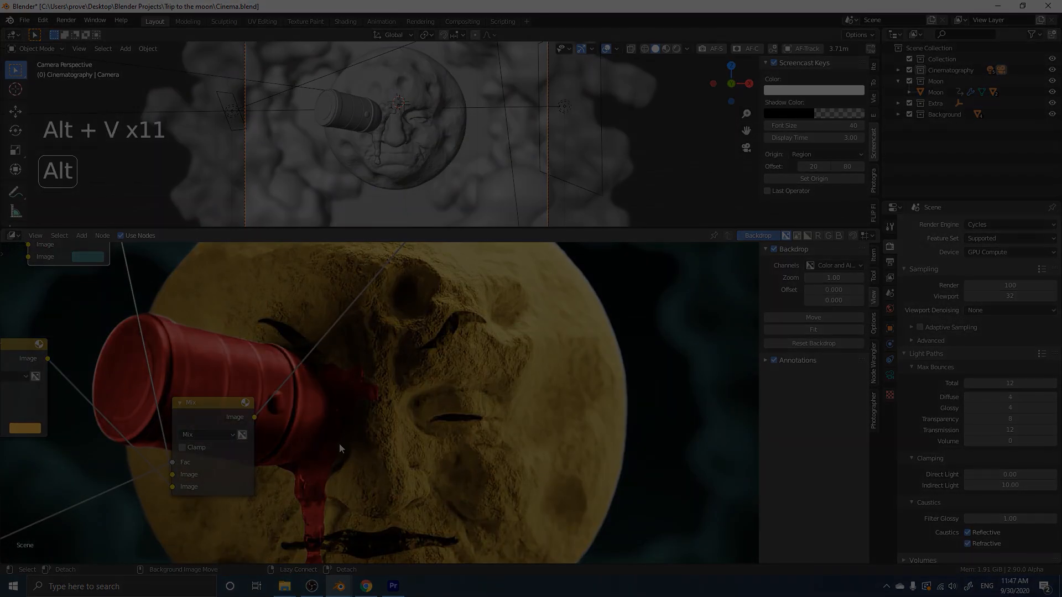